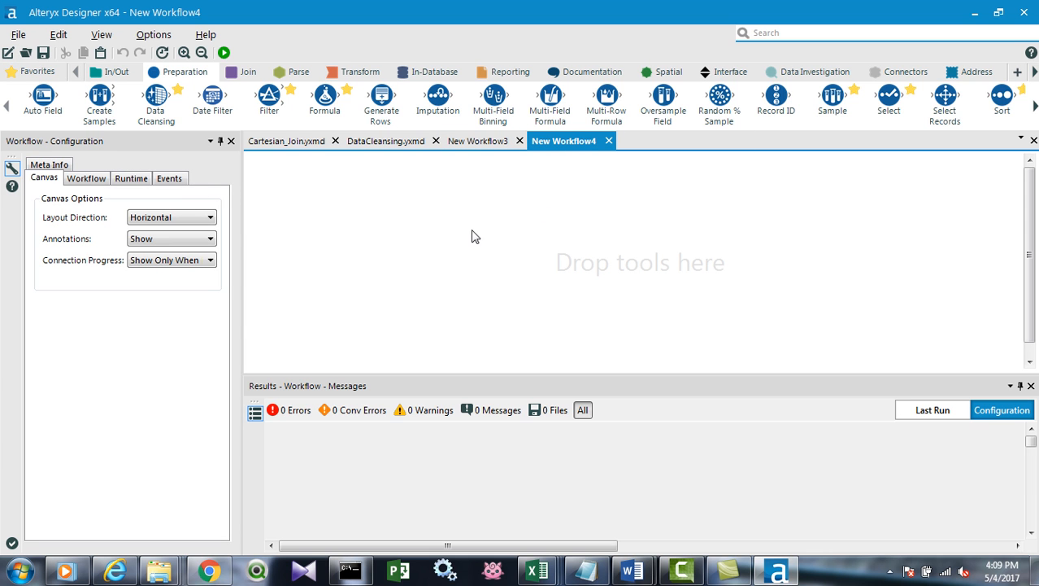
Place an Input Data tool on the canvas and connect it to the previously used database alias from the connection history.
click(115, 72)
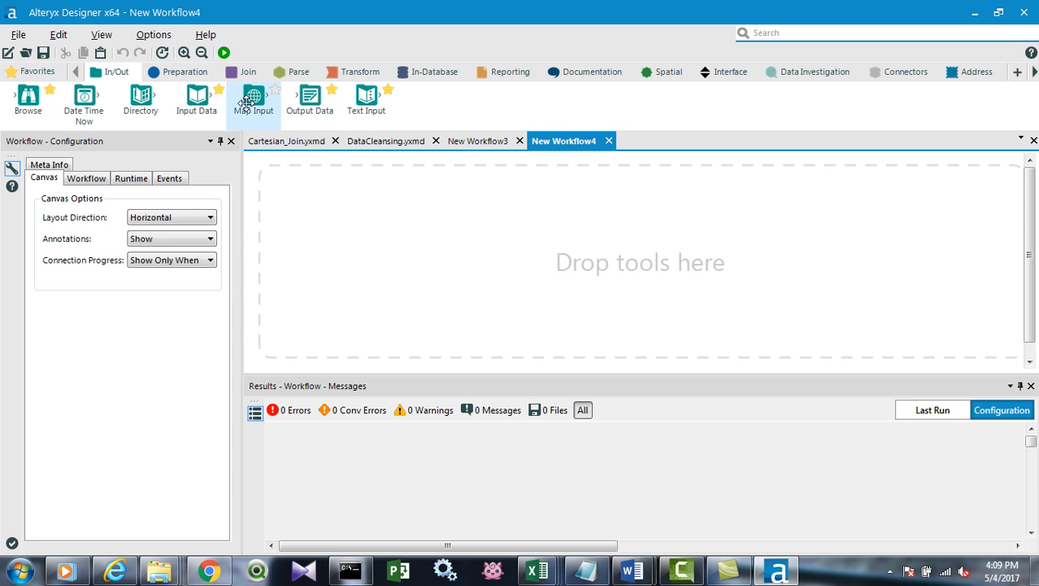
drag(197, 99, 385, 230)
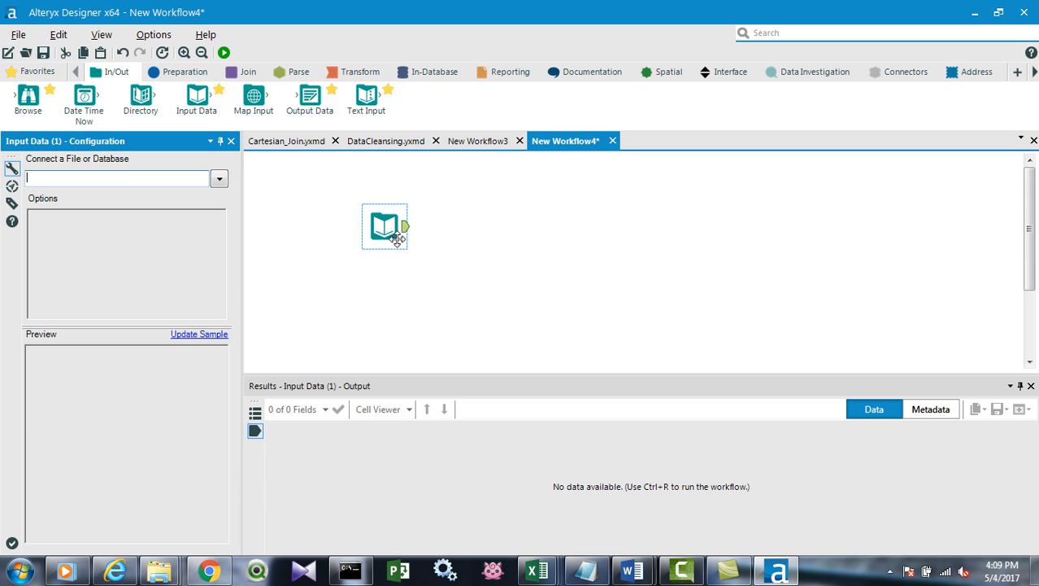
click(225, 177)
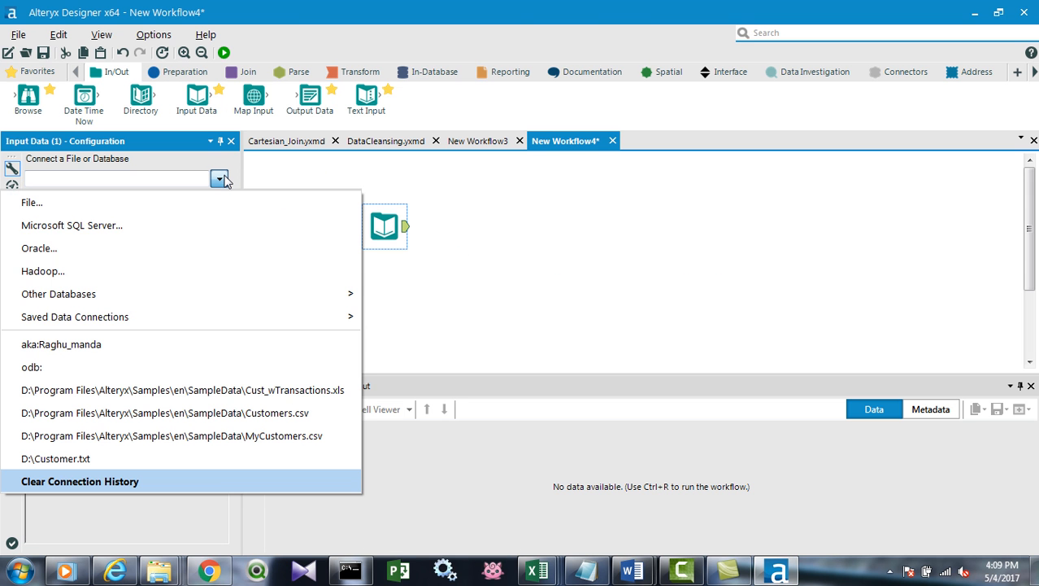
click(142, 340)
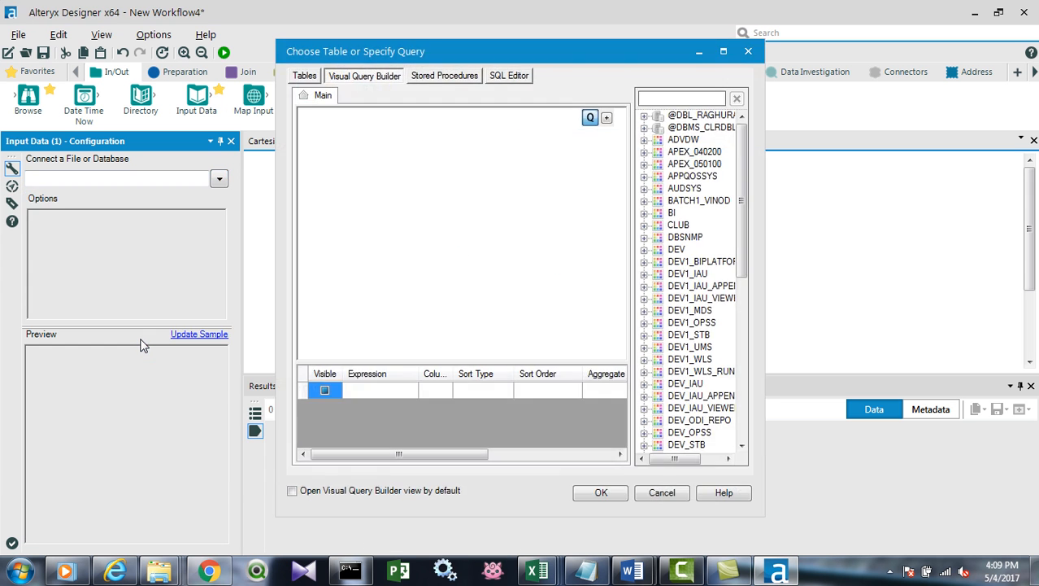
Query the EMP table from the connection owner's schema for the Input Data tool, and widen the configuration area to show its options.
click(667, 265)
scroll(668, 272, down, 10)
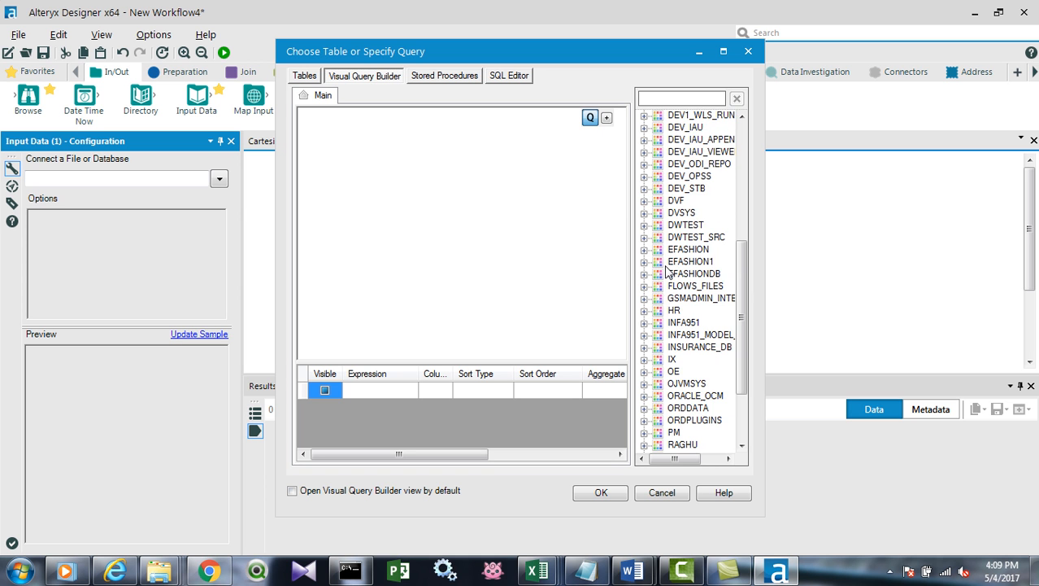
double_click(680, 347)
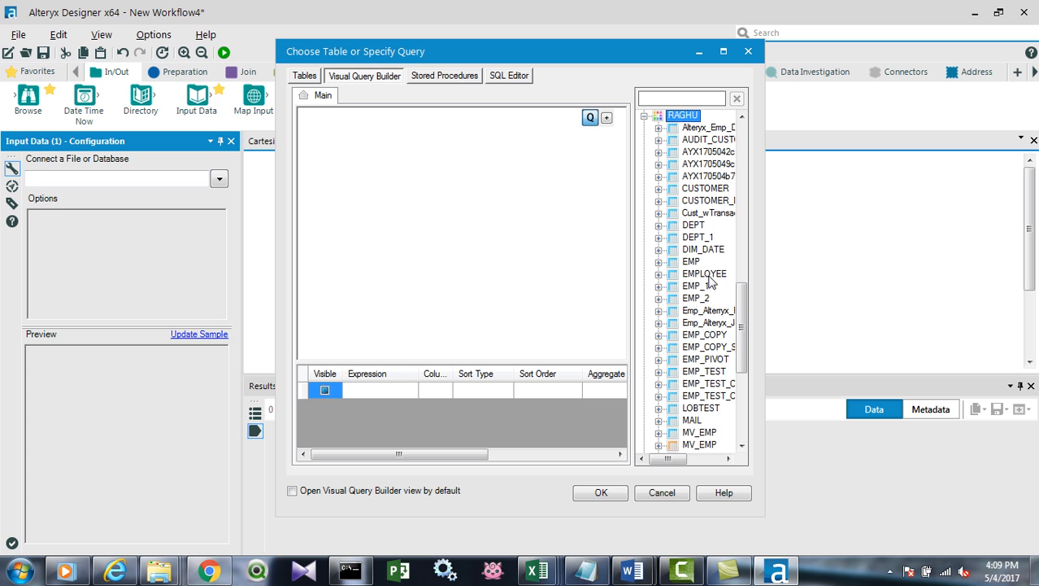
drag(692, 261, 371, 172)
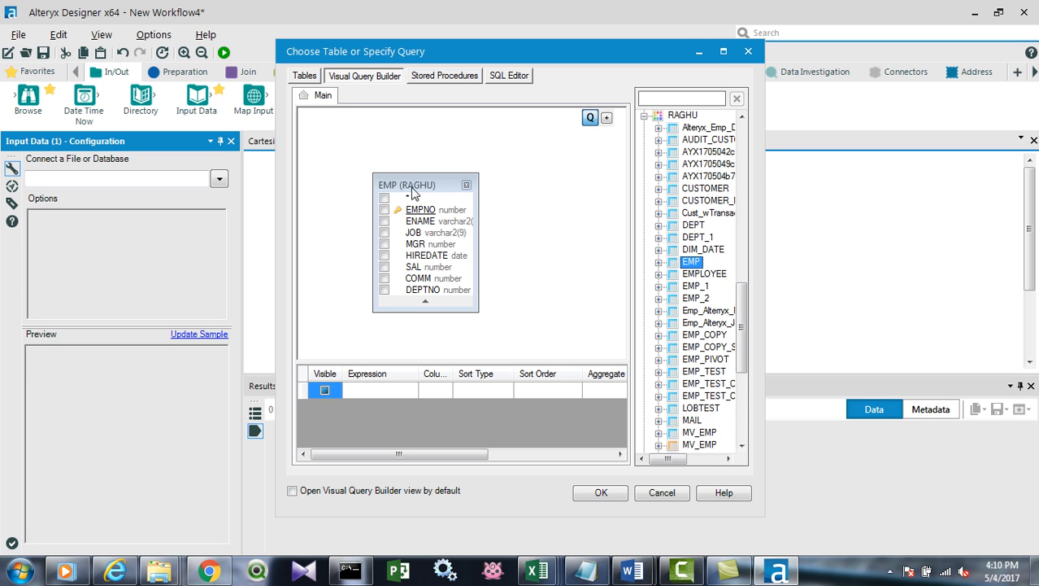
drag(409, 170, 374, 160)
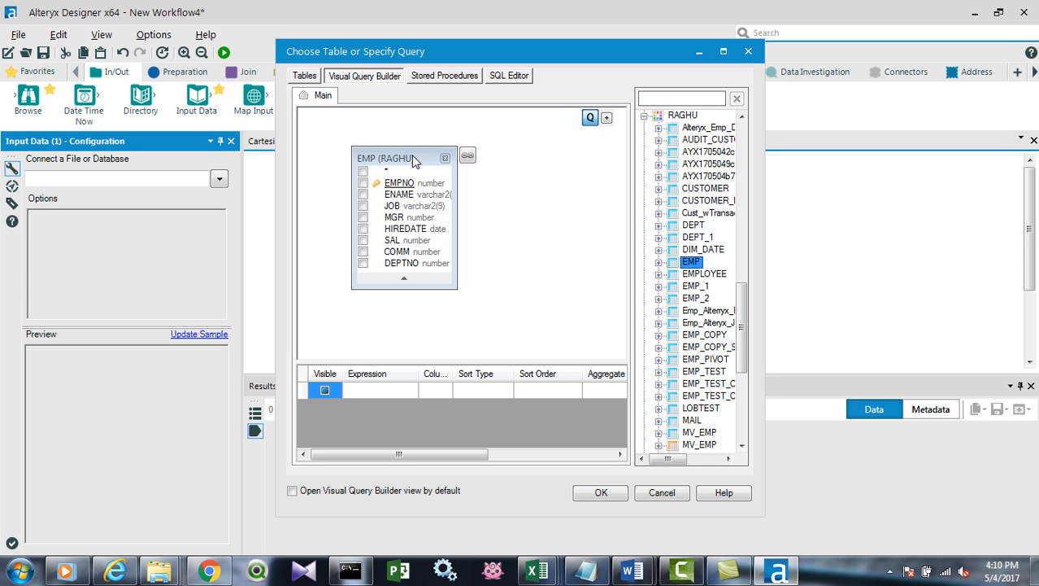
click(600, 492)
drag(316, 197, 308, 198)
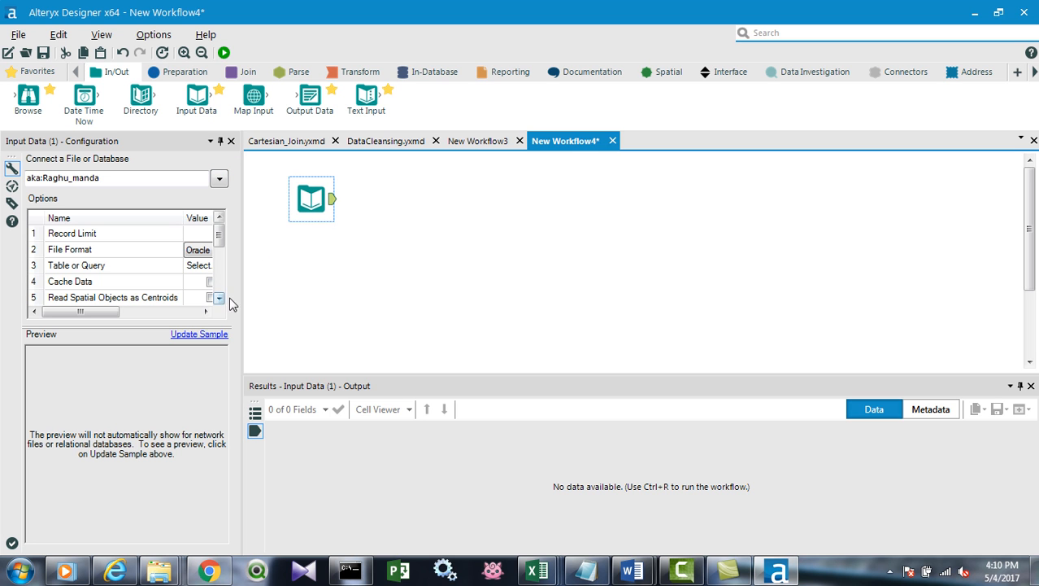
drag(242, 276, 411, 291)
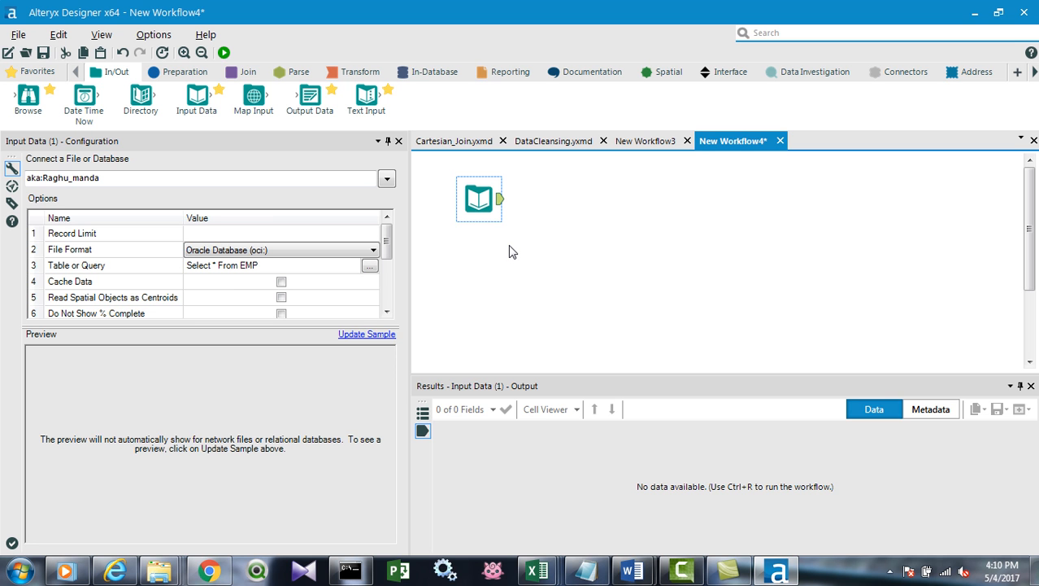
Copy both inputs and the connected Append Fields tool from Cartesian_Join.yxmd into the DataCleansing.yxmd workflow.
click(537, 143)
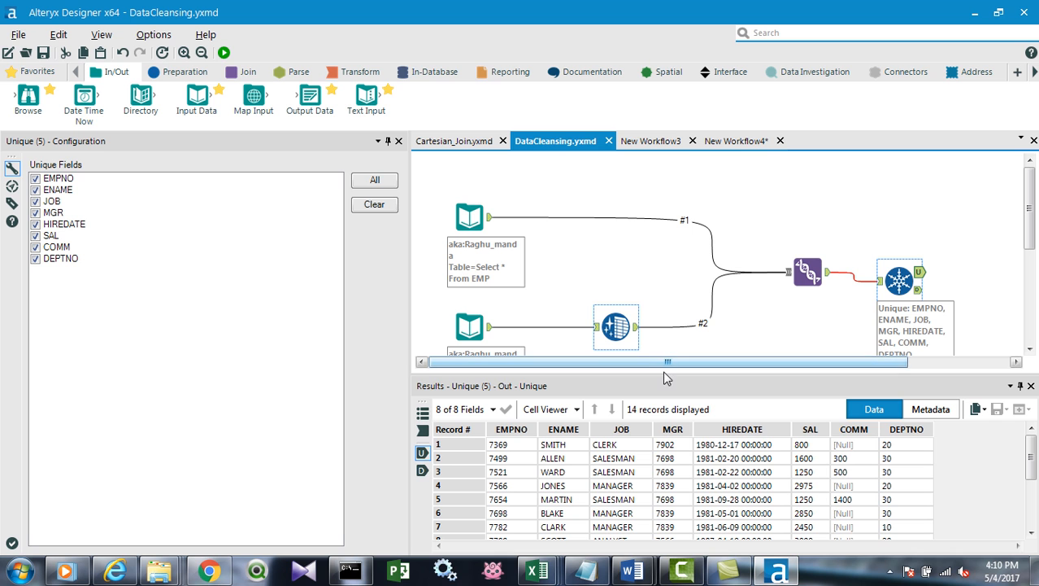
drag(673, 372, 672, 505)
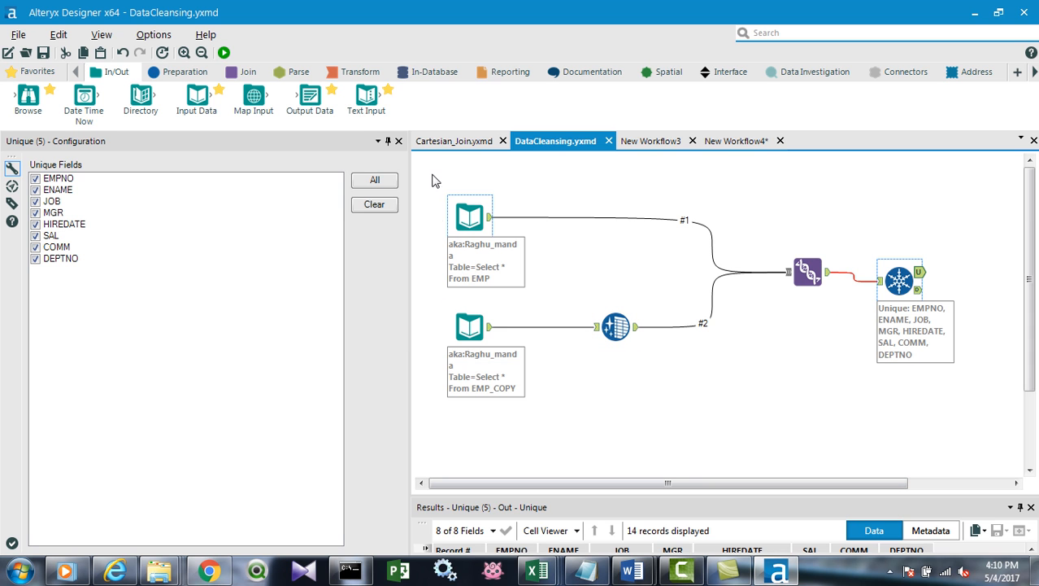
click(452, 142)
drag(458, 169, 908, 417)
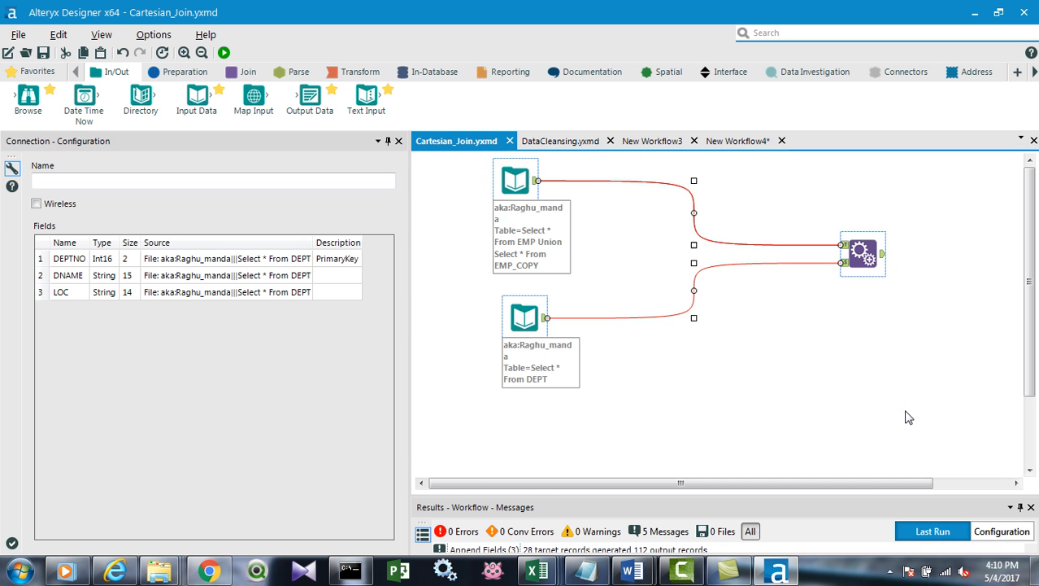
click(586, 141)
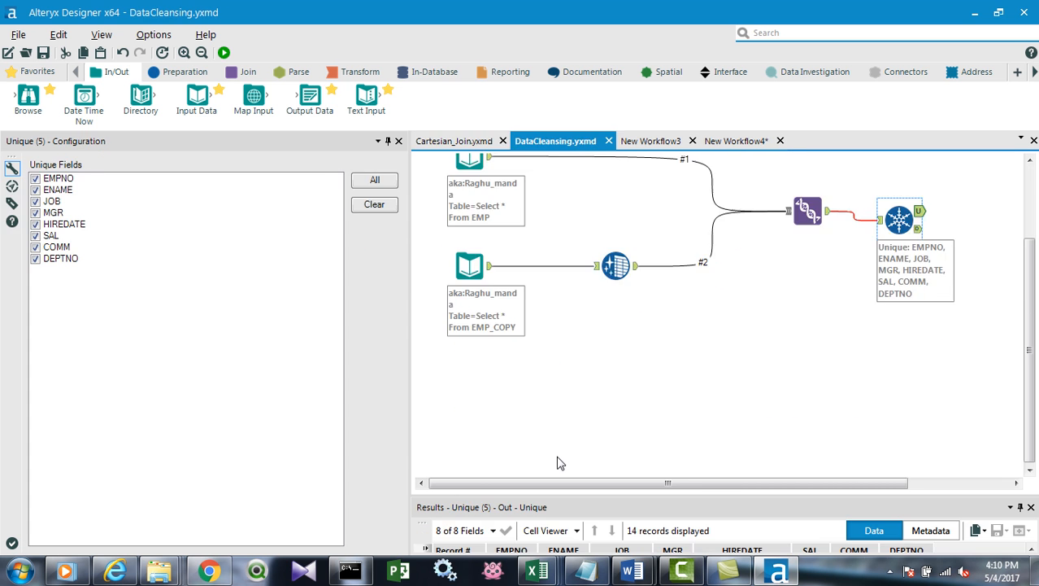
click(525, 404)
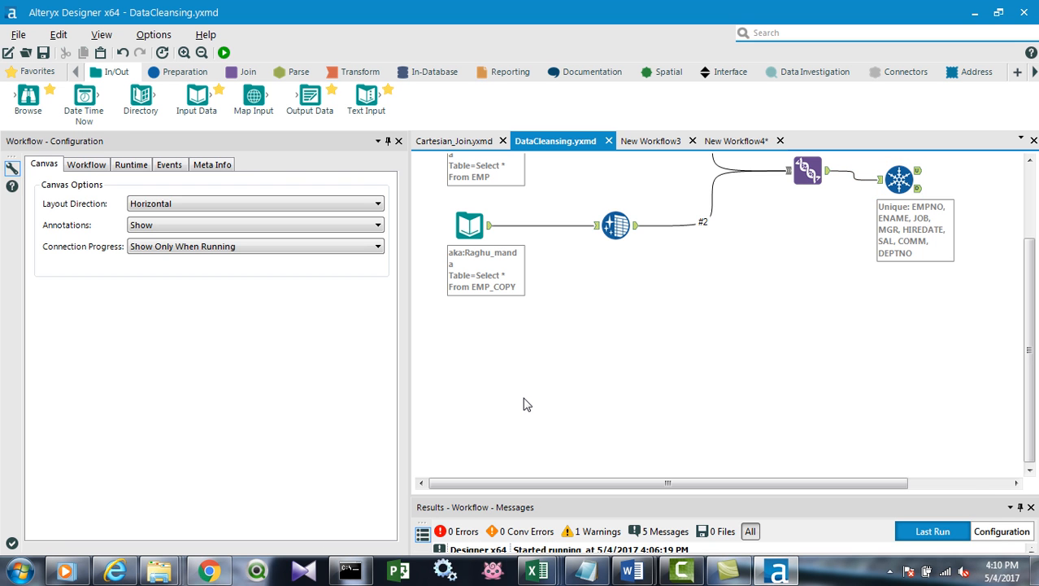
key(ctrl+v)
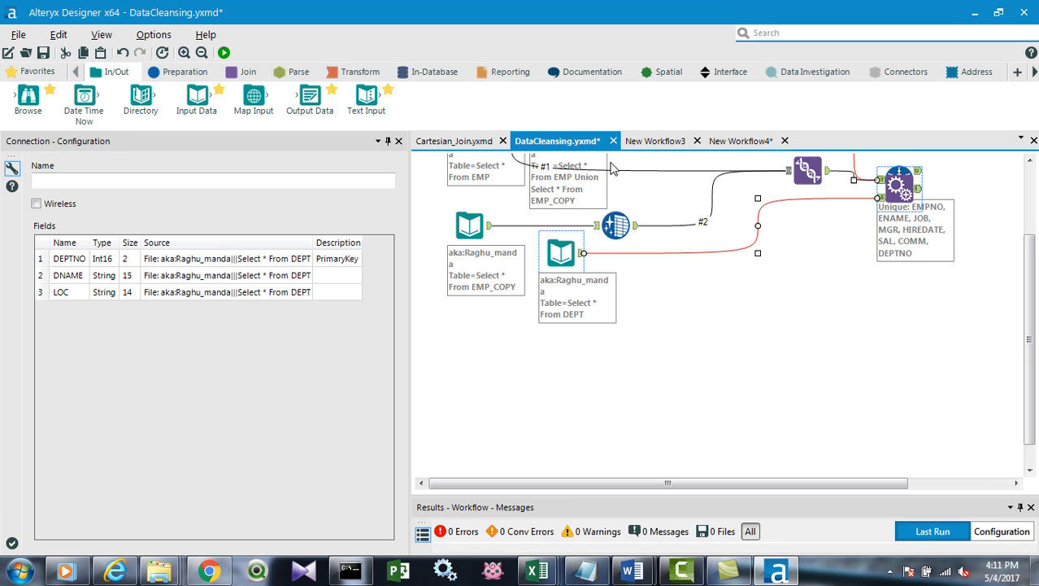
Move the pasted inputs and Append Fields tool below the existing data cleansing flow so the two flows do not overlap.
drag(553, 241, 592, 390)
drag(484, 327, 503, 190)
scroll(569, 268, up, 3)
scroll(585, 313, down, 3)
scroll(656, 331, up, 2)
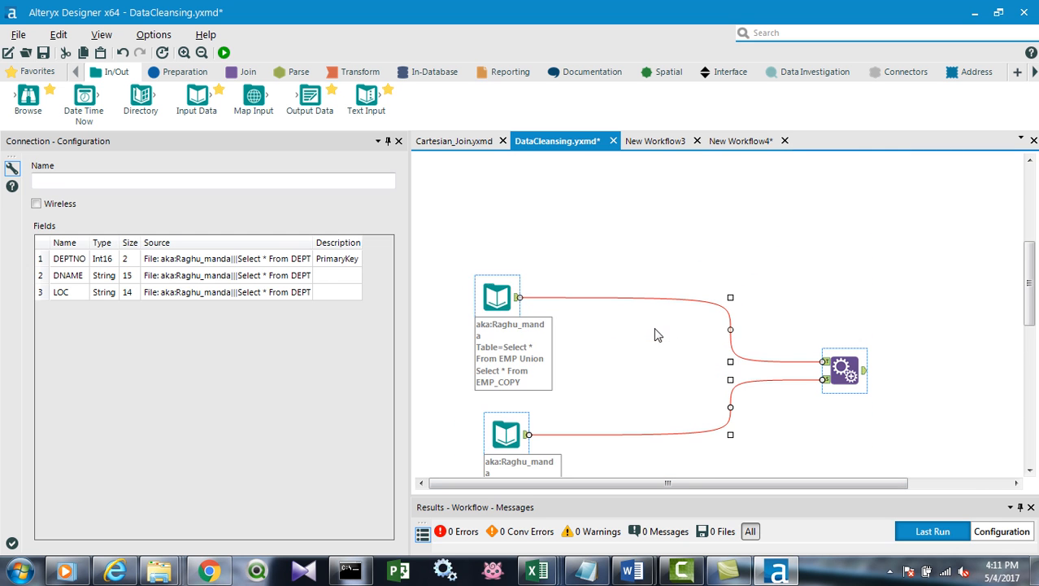
scroll(561, 297, down, 2)
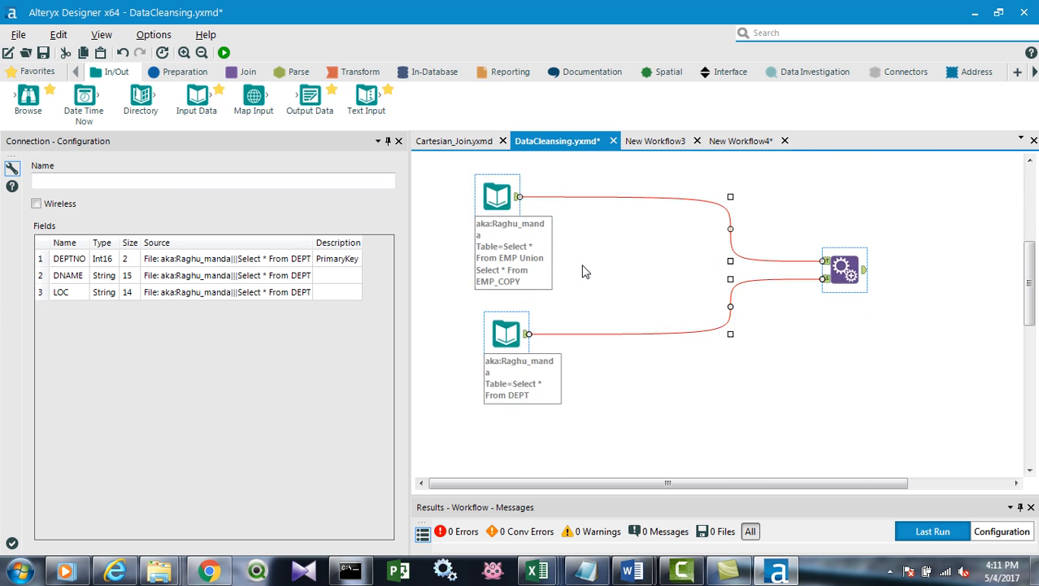
scroll(583, 268, up, 4)
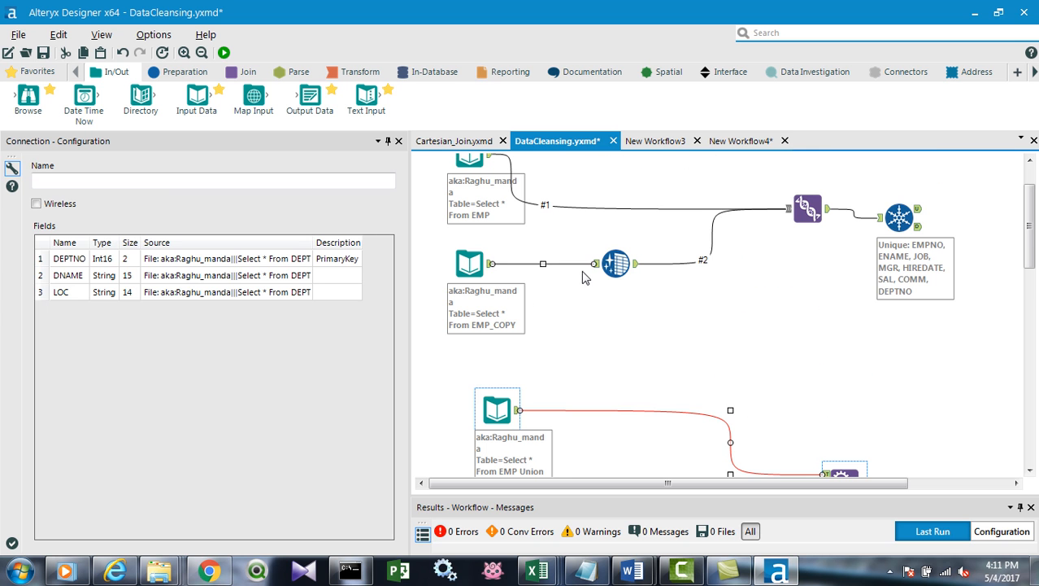
Run the DataCleansing workflow with both flows and review the record counts on the connections.
click(223, 52)
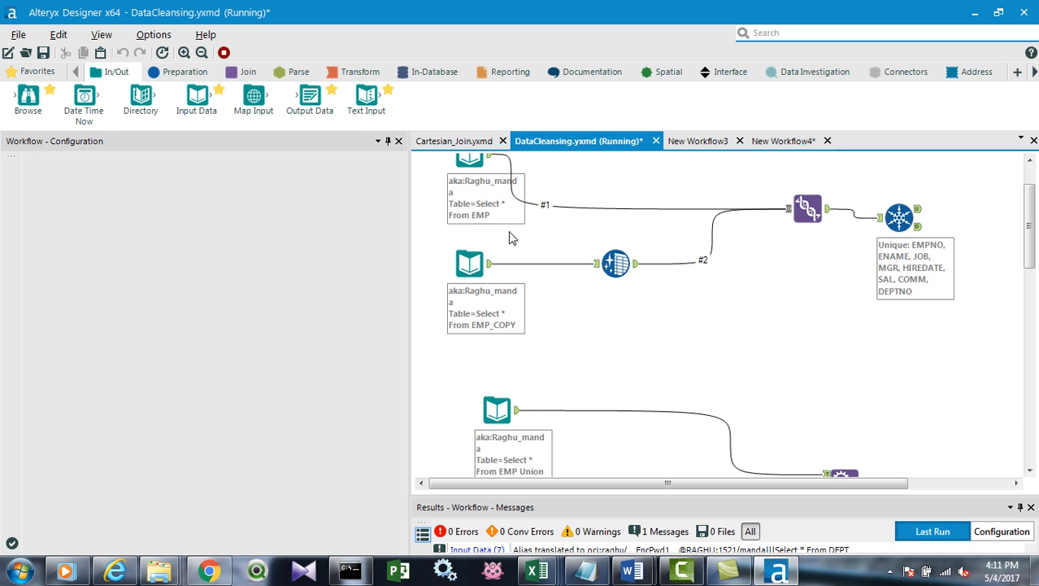
scroll(537, 346, up, 1)
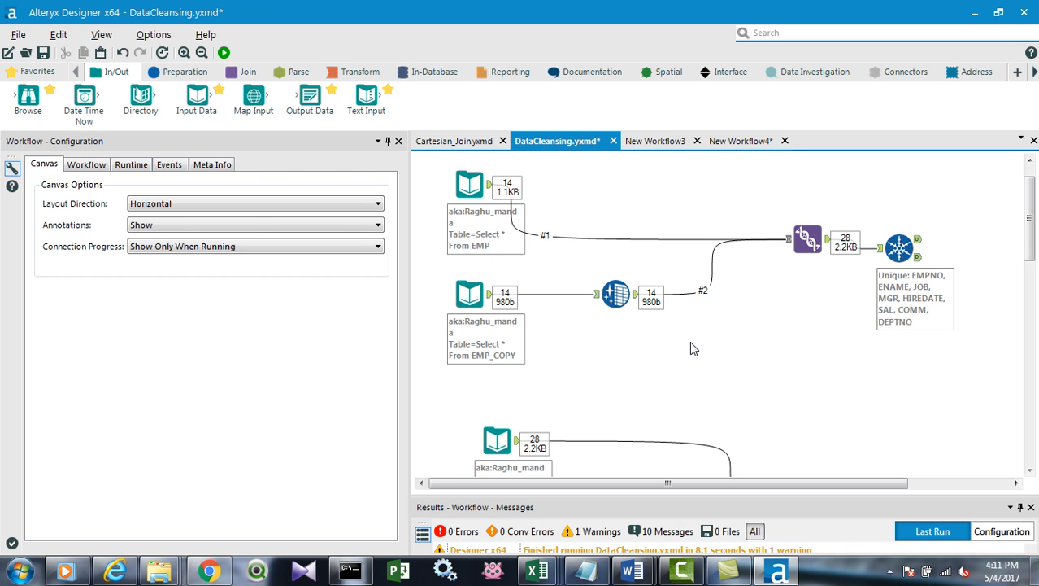
scroll(639, 372, down, 2)
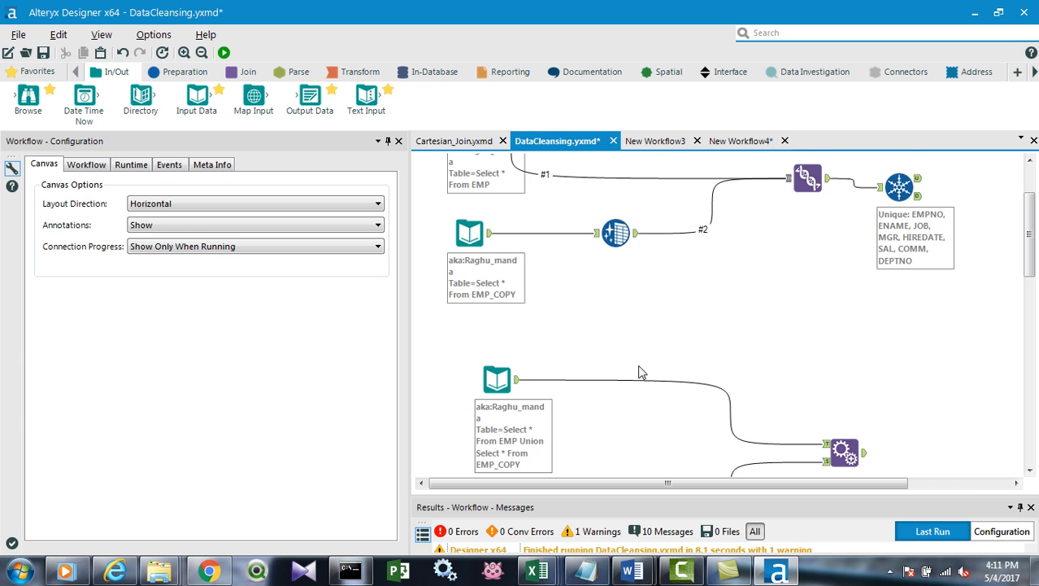
scroll(639, 372, down, 1)
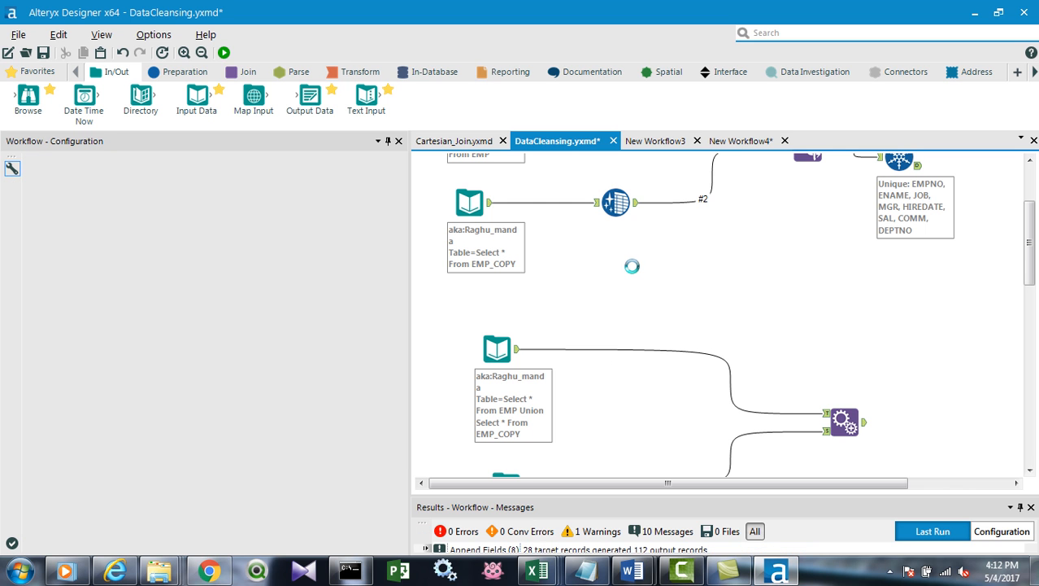
Undo the repositioning of the pasted Append Fields flow in DataCleansing.yxmd.
key(ctrl+z)
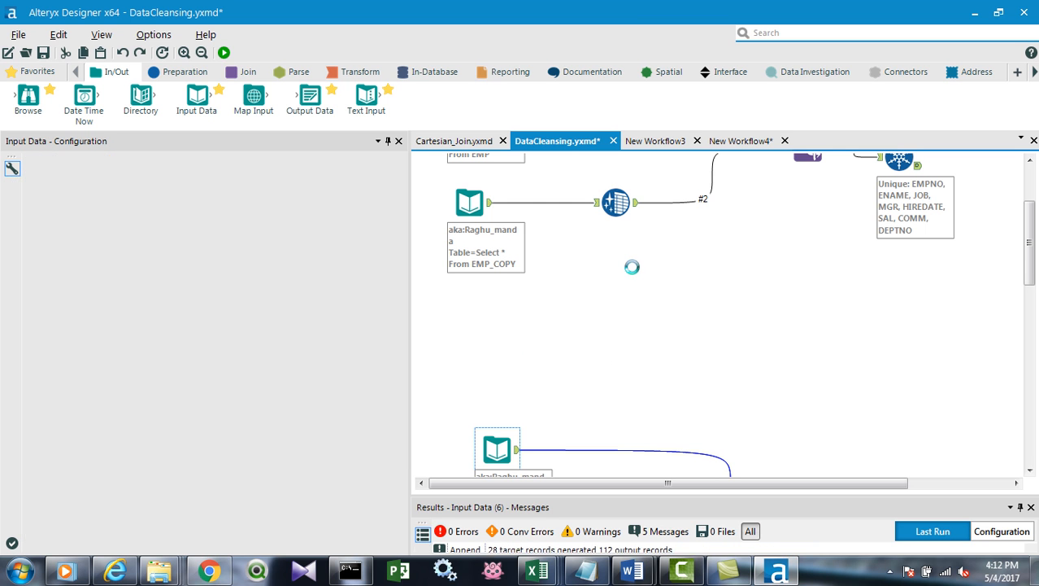
scroll(636, 274, down, 10)
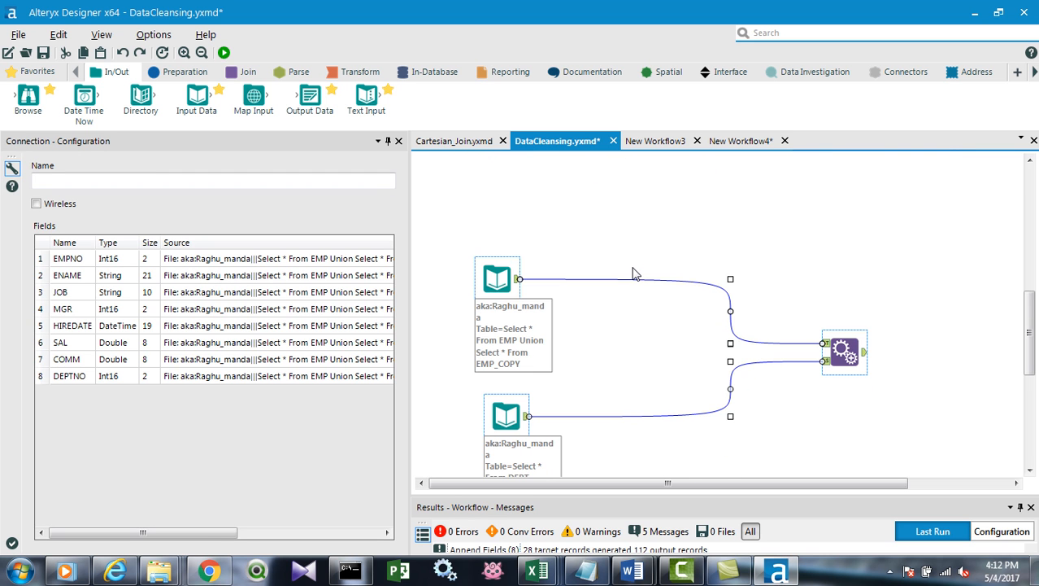
scroll(636, 274, down, 3)
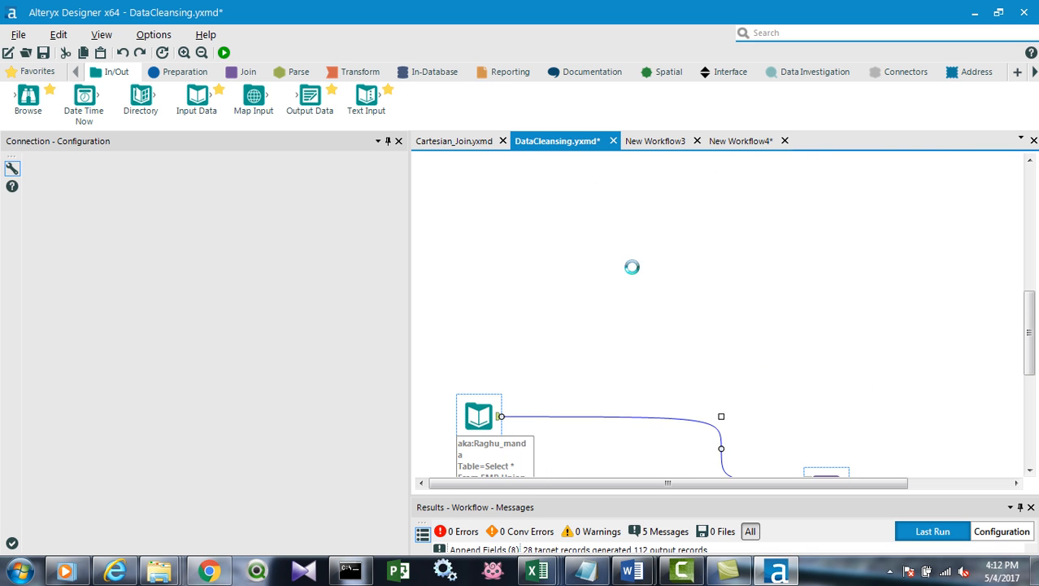
scroll(636, 274, down, 3)
scroll(636, 274, up, 6)
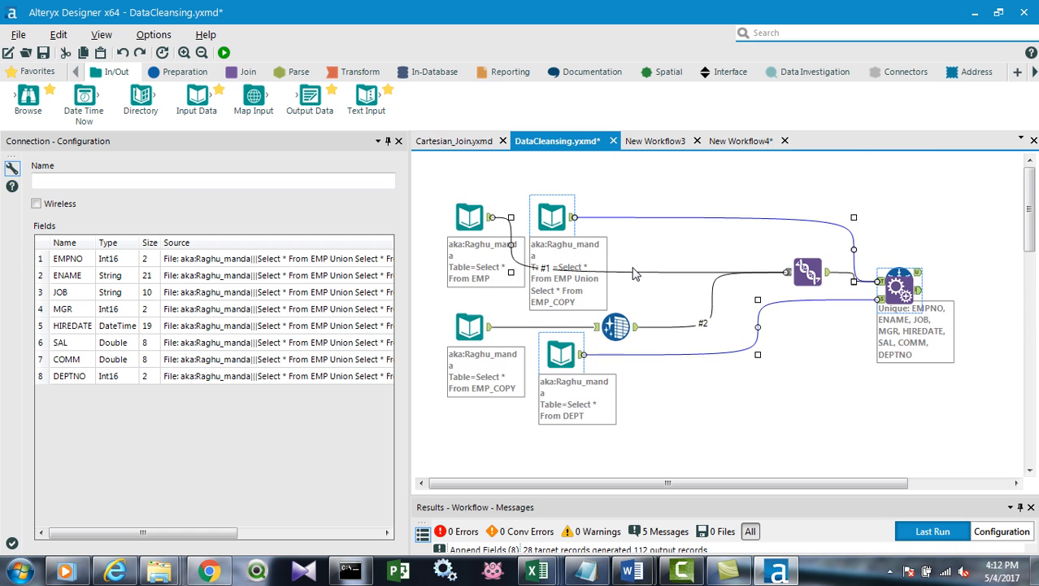
Return to New Workflow4 and enable Cache Data for the EMP Input Data tool.
click(739, 142)
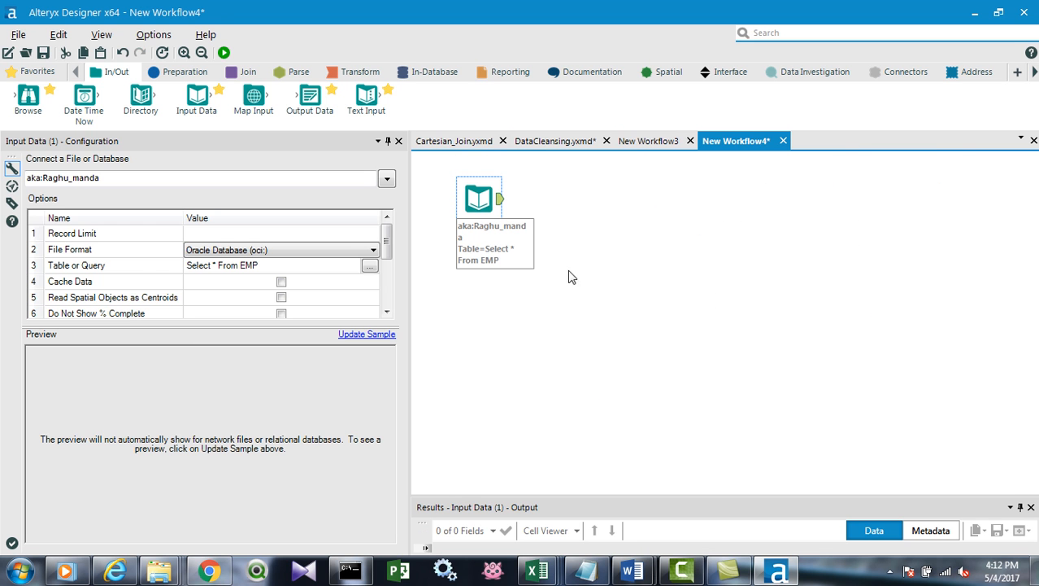
click(281, 282)
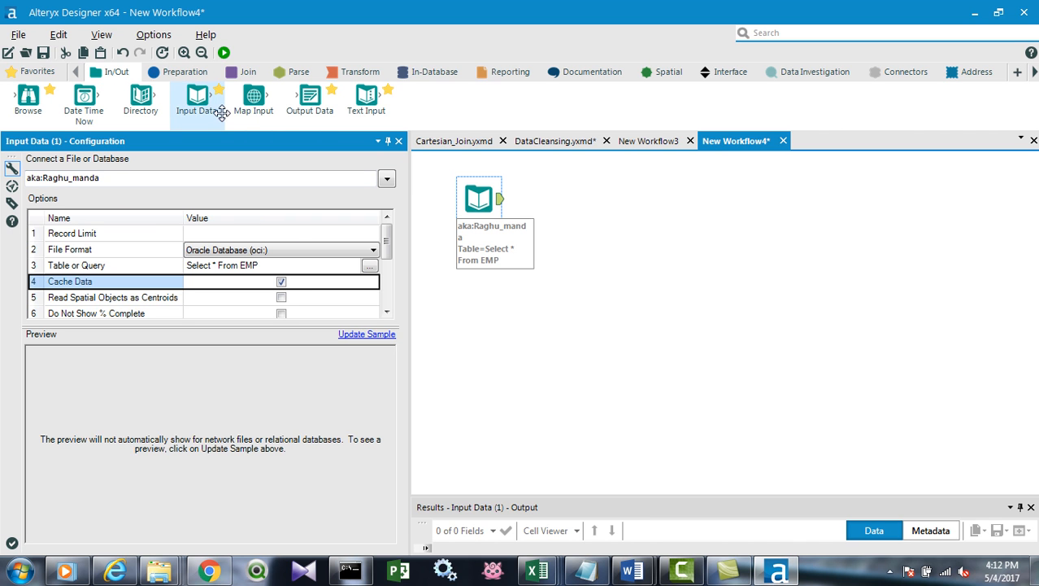
click(478, 197)
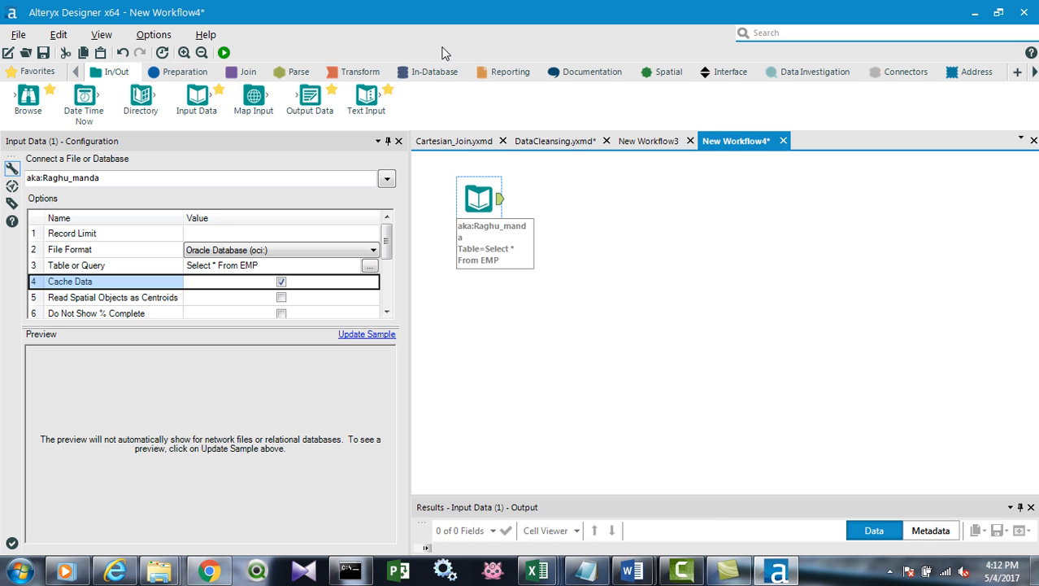
Add a Record ID tool connected to the EMP input, keeping the column name RecordID and starting value 1.
click(169, 74)
drag(776, 101, 552, 198)
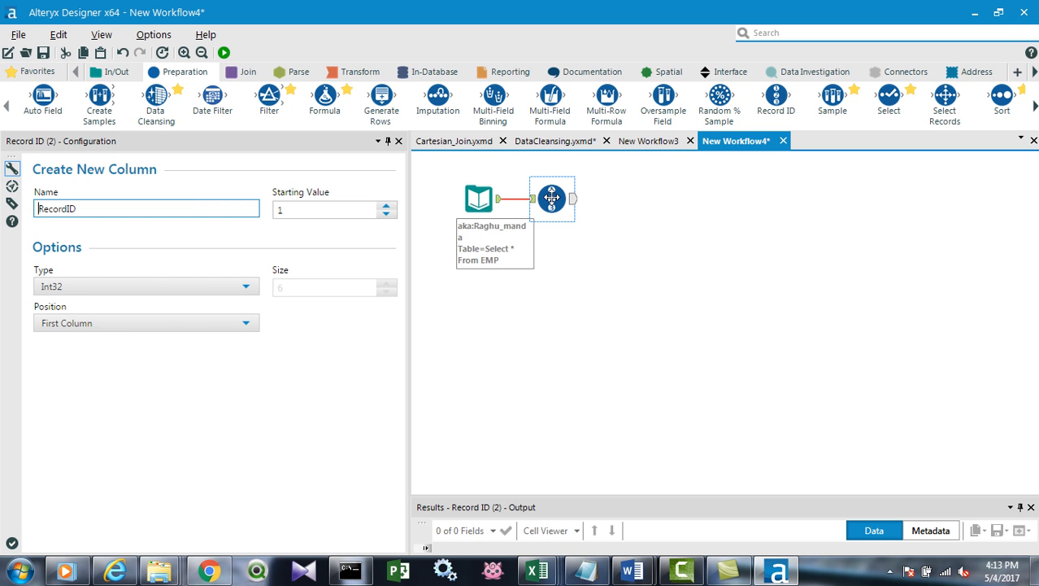
click(102, 211)
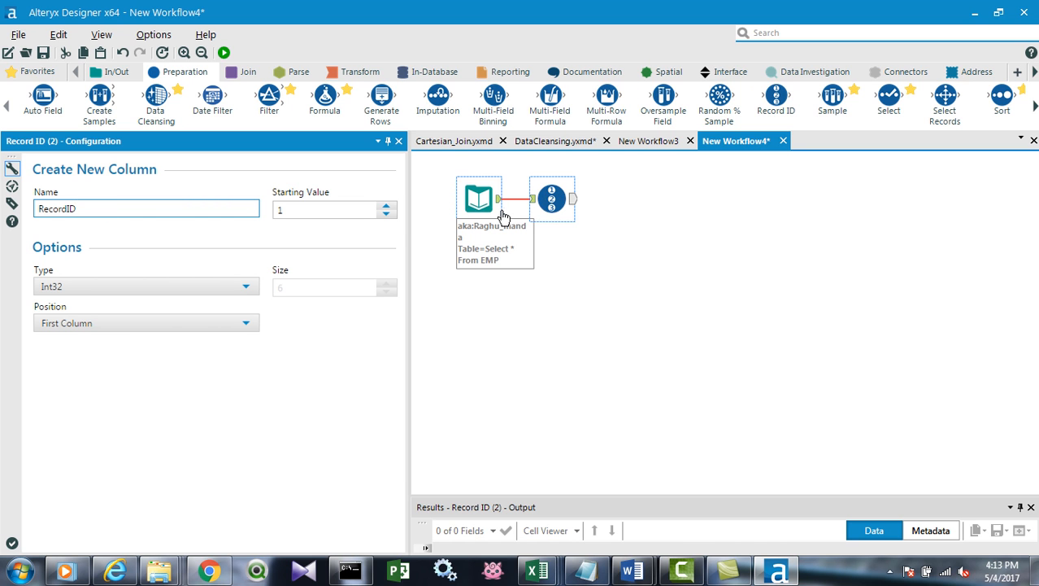
click(323, 210)
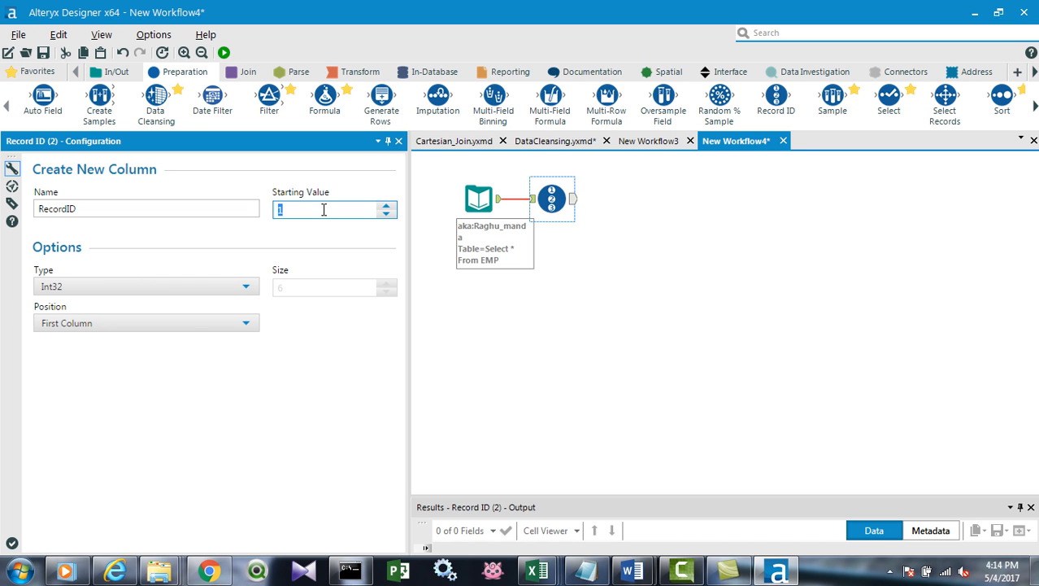
Run New Workflow4 and enlarge the results area to view the Record ID tool's output rows.
click(550, 197)
click(224, 52)
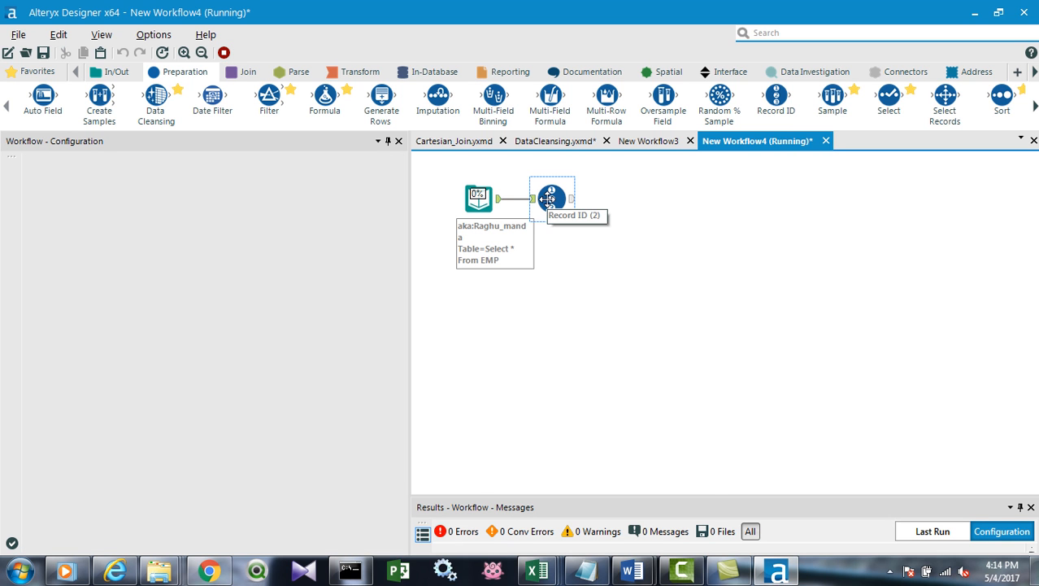
drag(712, 495, 669, 284)
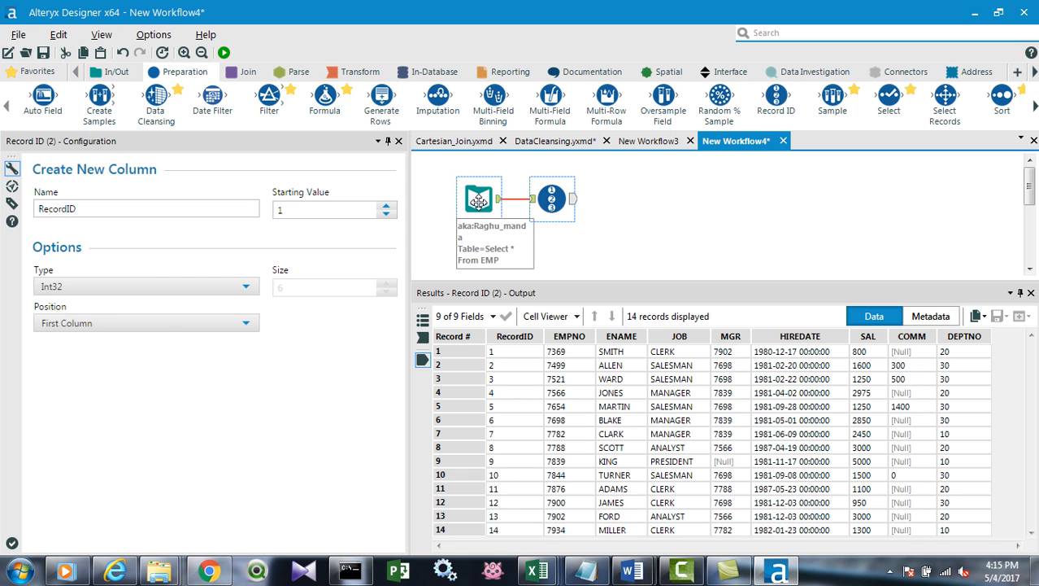
Connect a Formula tool after the Record ID tool and add a new output column named Emp_Key.
drag(325, 97, 622, 198)
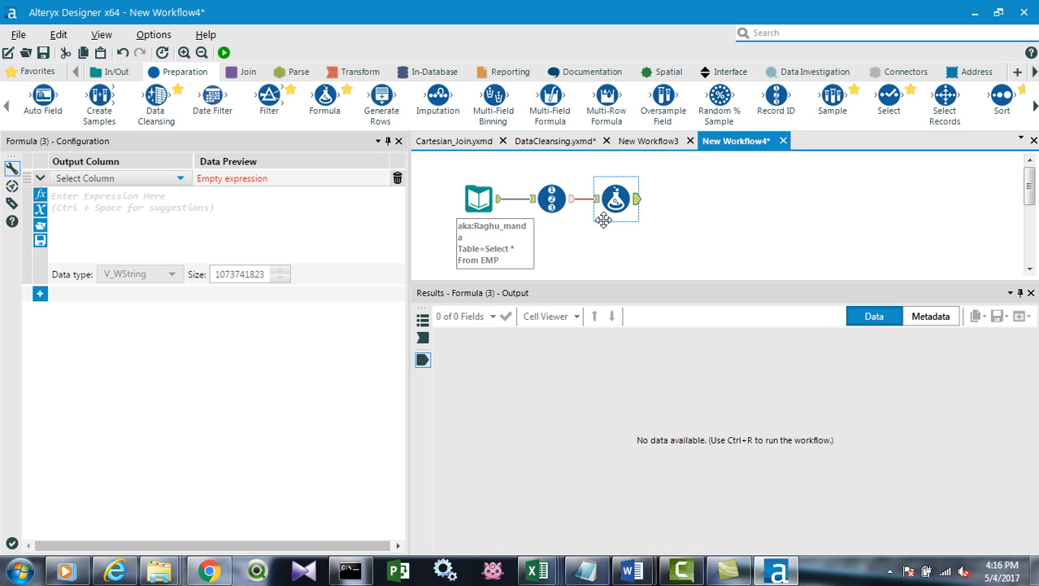
click(89, 179)
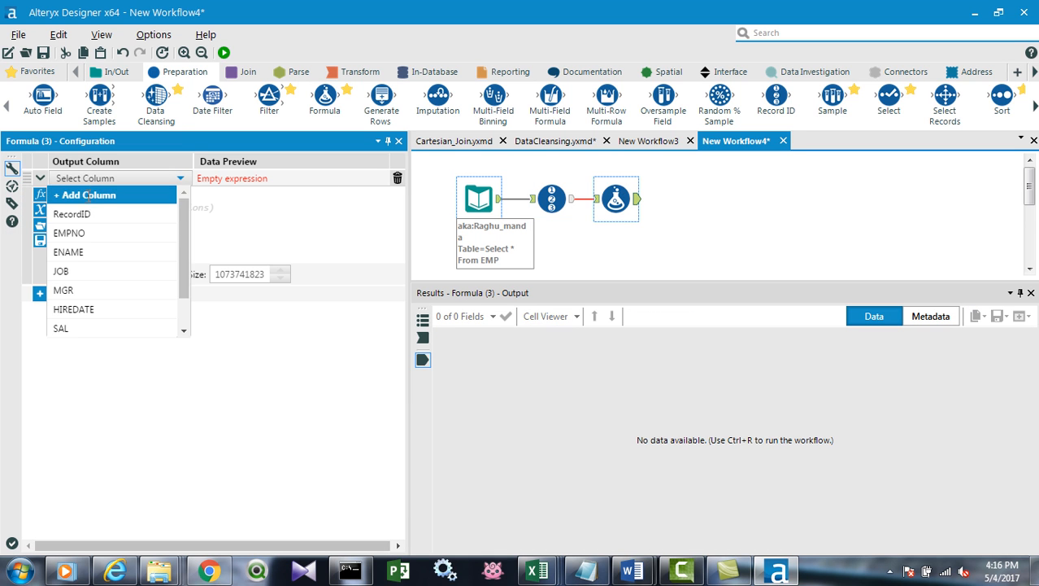
click(90, 196)
click(92, 177)
click(98, 196)
text(Emp_Key)
click(99, 197)
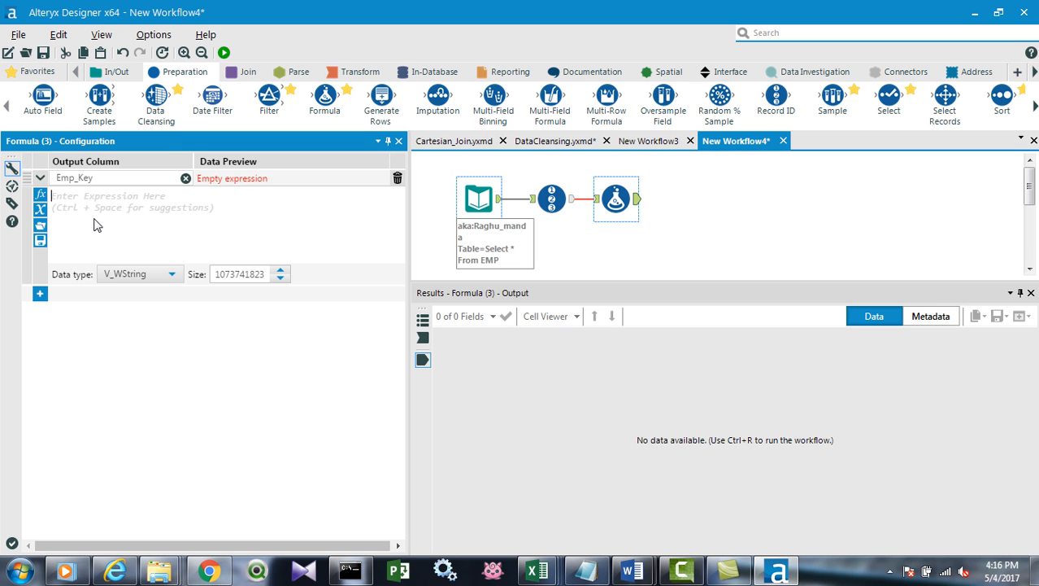
Enter the Emp_Key expression "EMP"+[RecordID], choosing RecordID from the existing columns.
text("EMP")
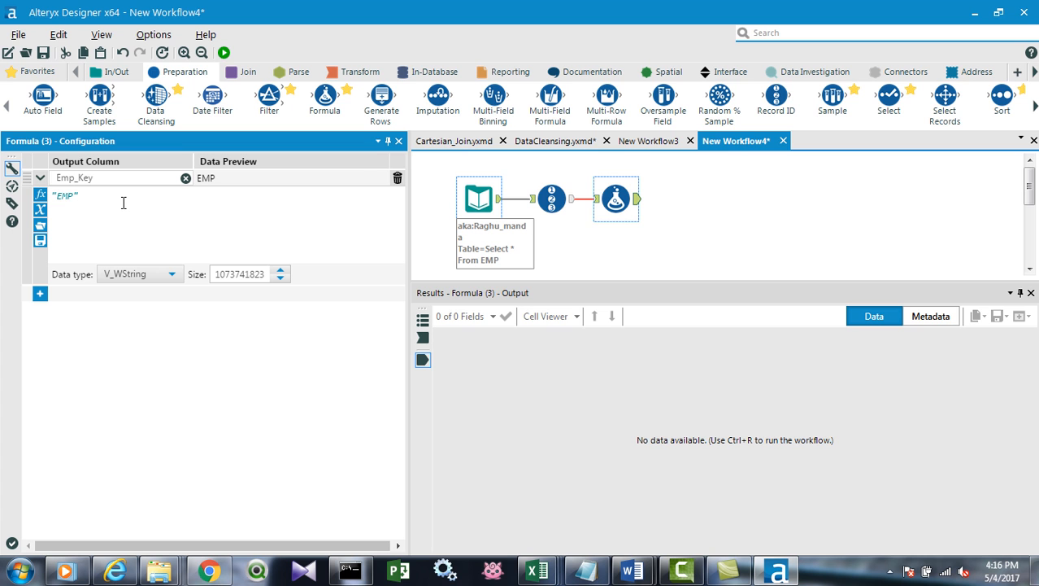
text(+)
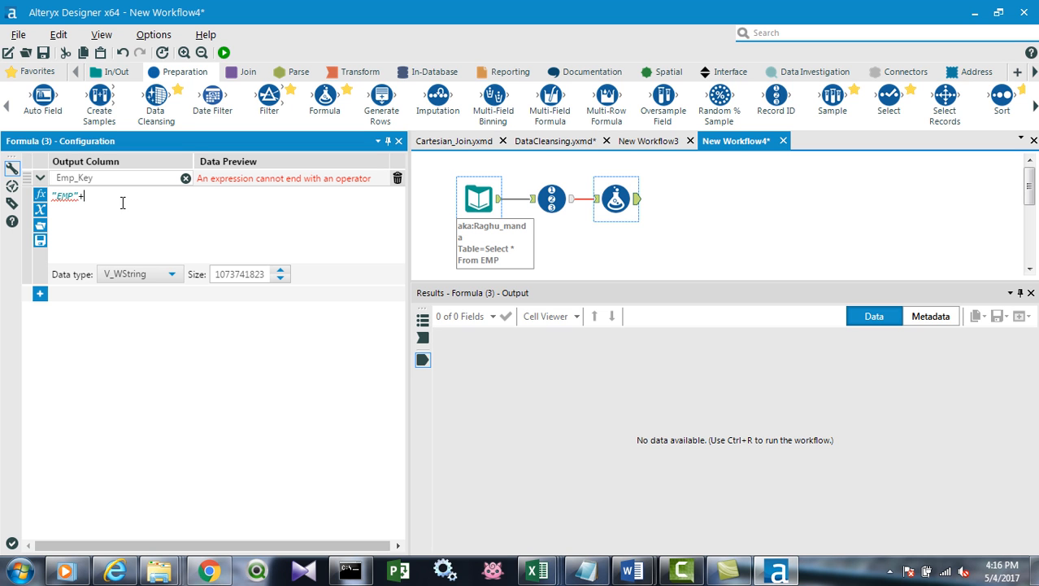
click(40, 210)
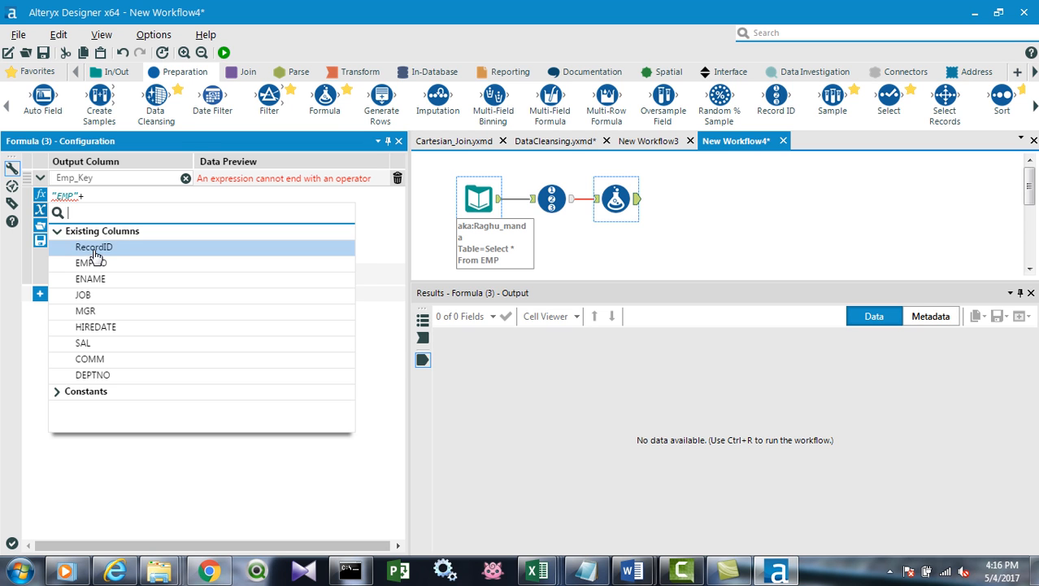
click(93, 253)
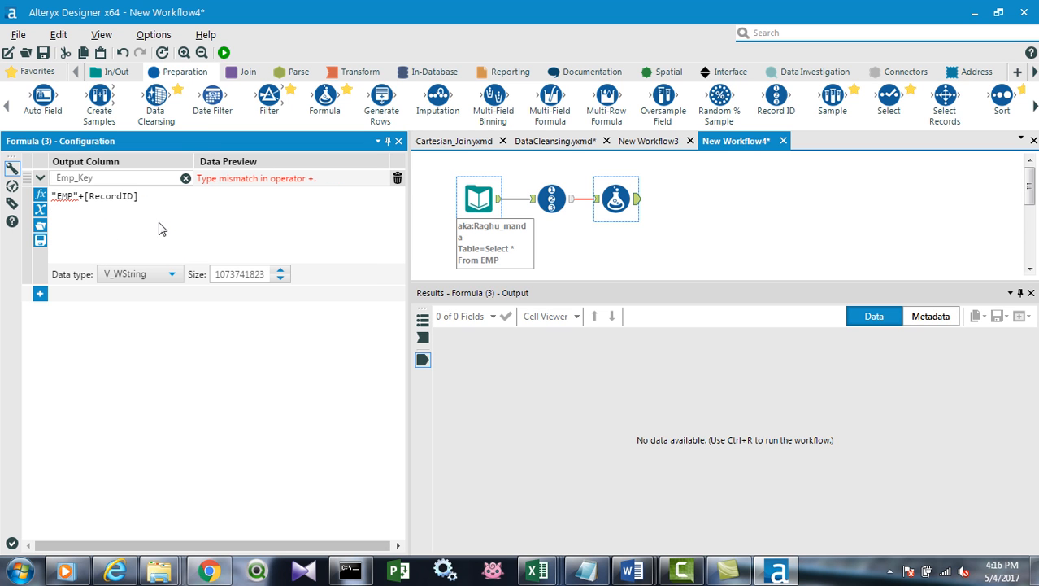
Insert the ToString(x, numDec) function before [RecordID] in the Emp_Key expression.
mouse_move(78, 199)
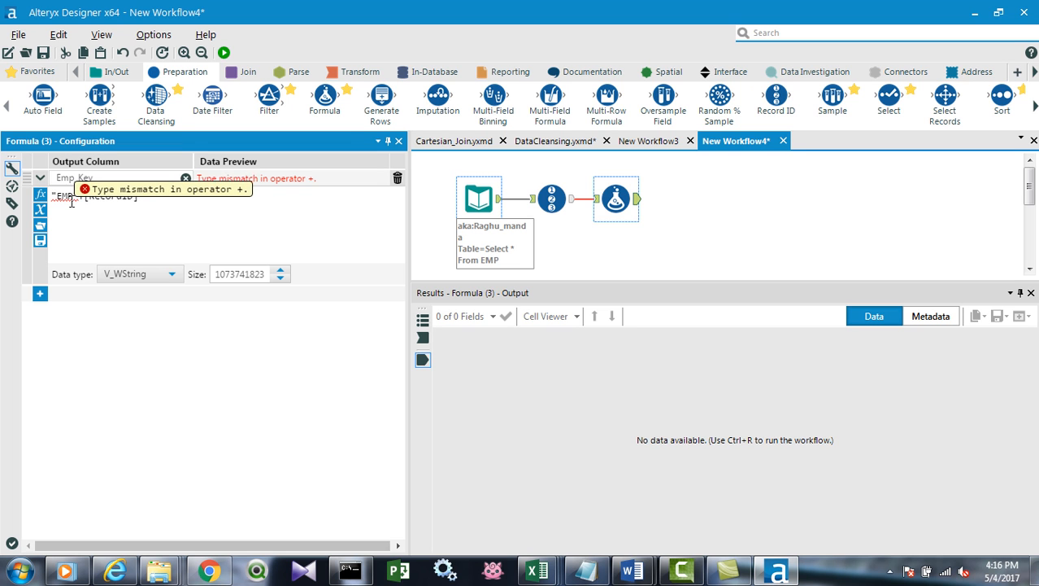
double_click(78, 198)
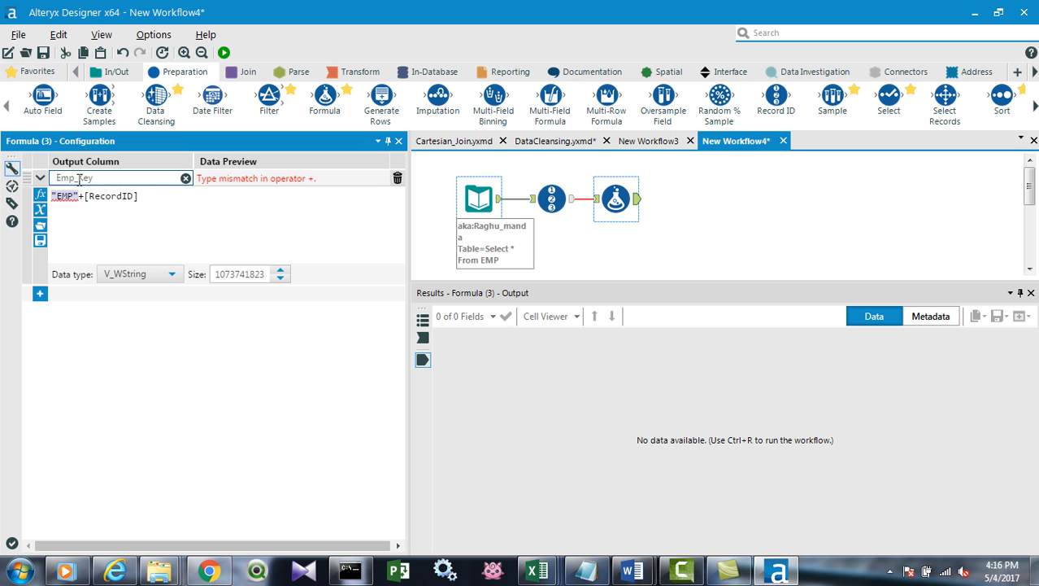
drag(89, 195, 149, 197)
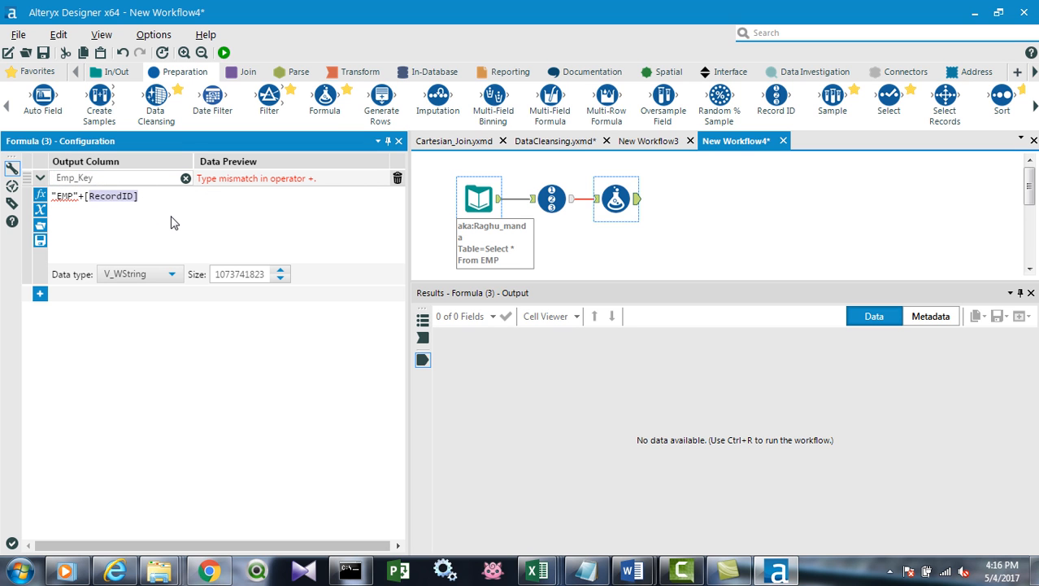
click(114, 230)
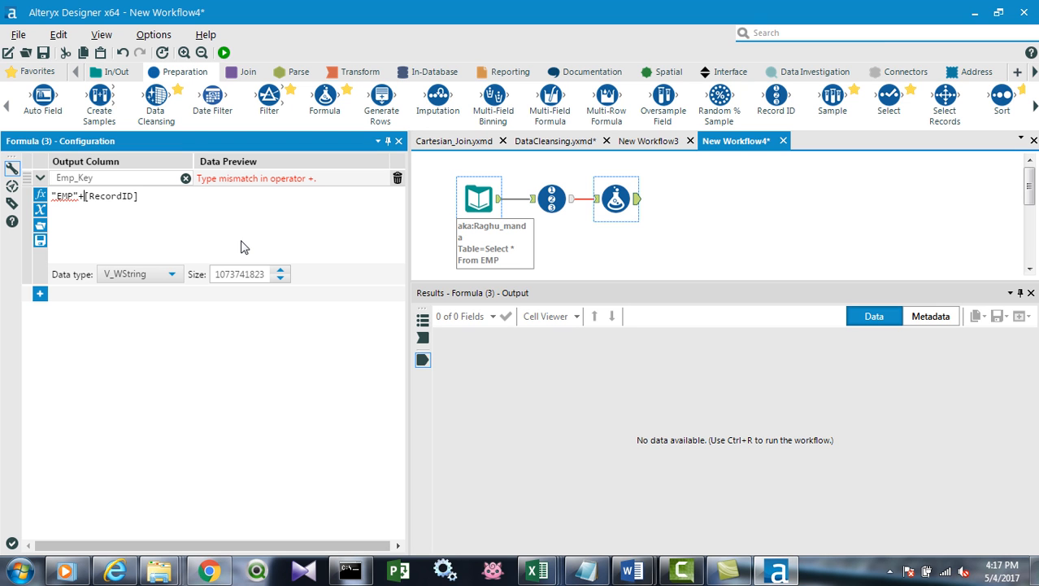
text(tos)
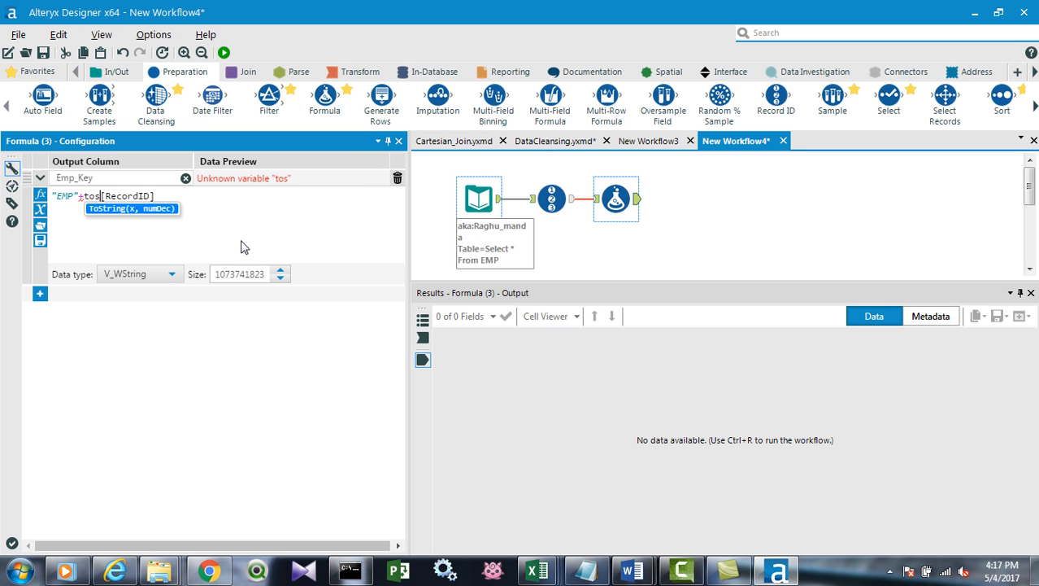
key(Return)
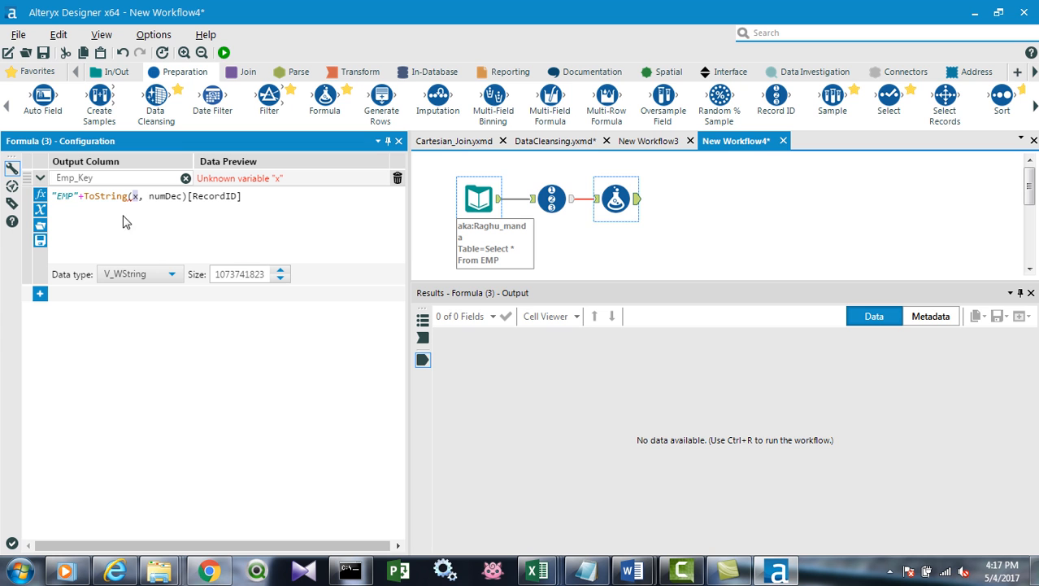
Examine the Conversion functions available in the Formula tool's function list.
click(38, 194)
click(42, 198)
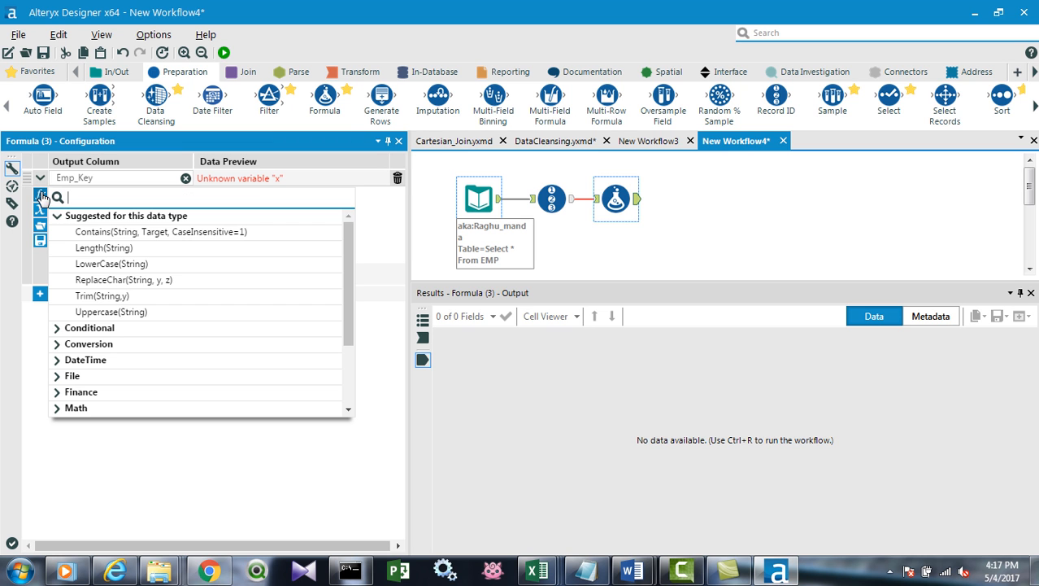
click(59, 342)
scroll(98, 309, down, 2)
scroll(98, 341, up, 2)
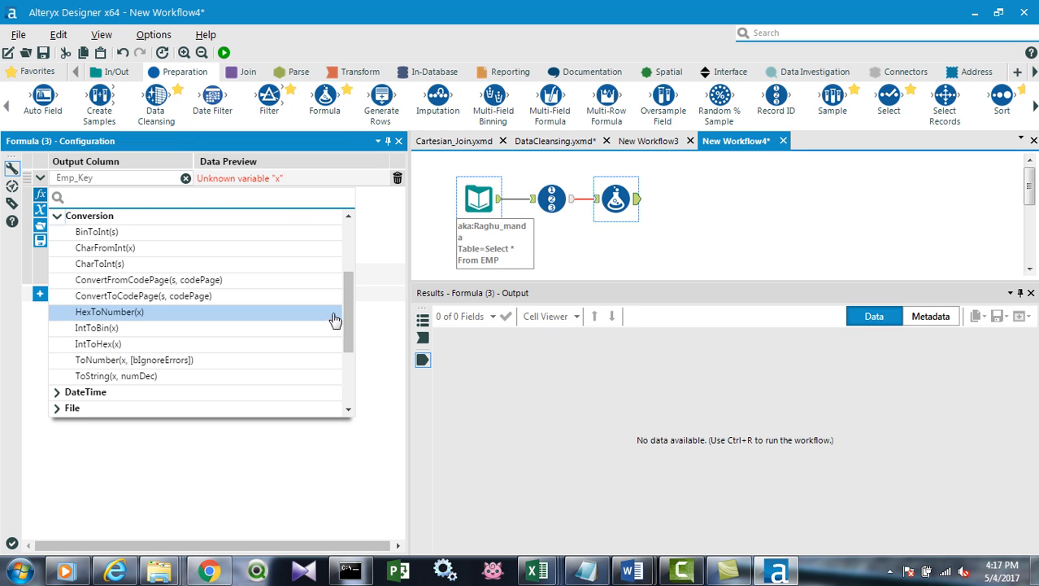
click(384, 260)
Replace the ToString placeholder arguments with RecordID so the Emp_Key expression reads "EMP"+ToString([RecordID]).
key(Left)
key(Left)
key(Left)
key(Left)
key(Left)
key(Left)
key(Left)
key(Left)
key(Left)
key(Left)
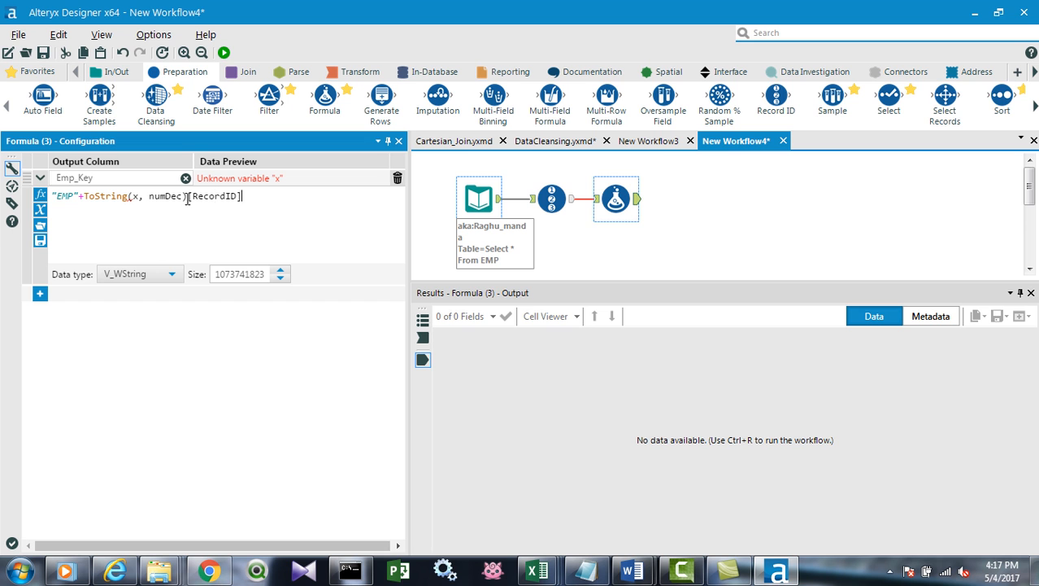
key(BackSpace)
key(BackSpace)
key(BackSpace)
key(BackSpace)
key(BackSpace)
key(BackSpace)
key(BackSpace)
key(BackSpace)
key(BackSpace)
key(BackSpace)
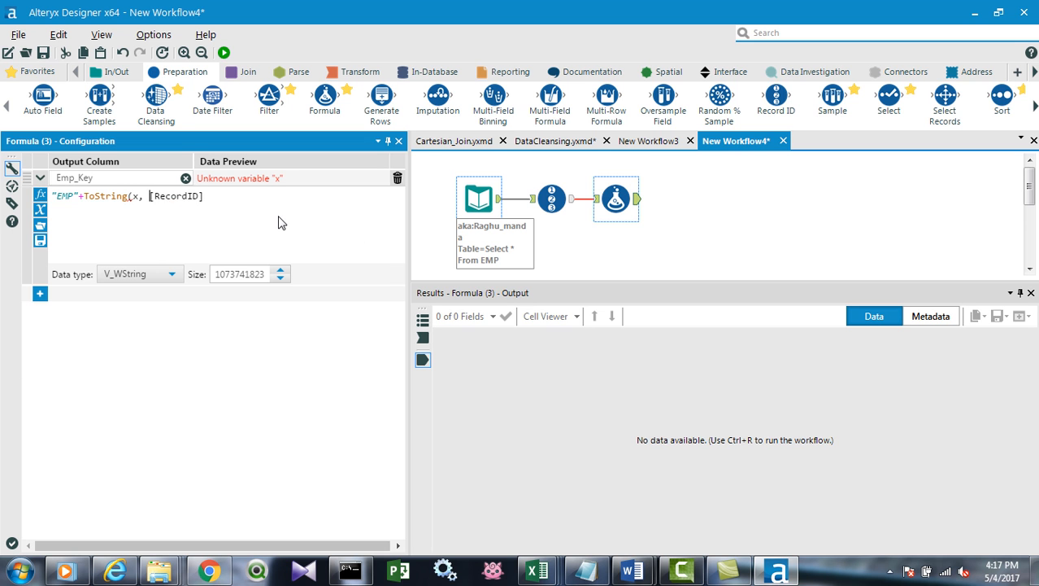
key(End)
text())
click(706, 231)
click(610, 185)
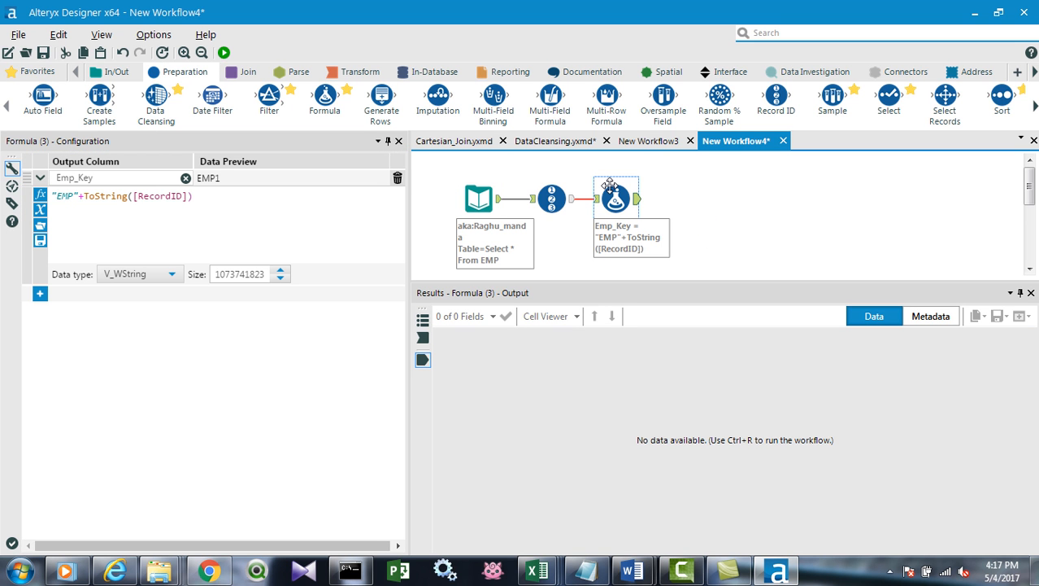
Run the workflow and check the Emp_Key column in the Formula tool's output.
click(224, 53)
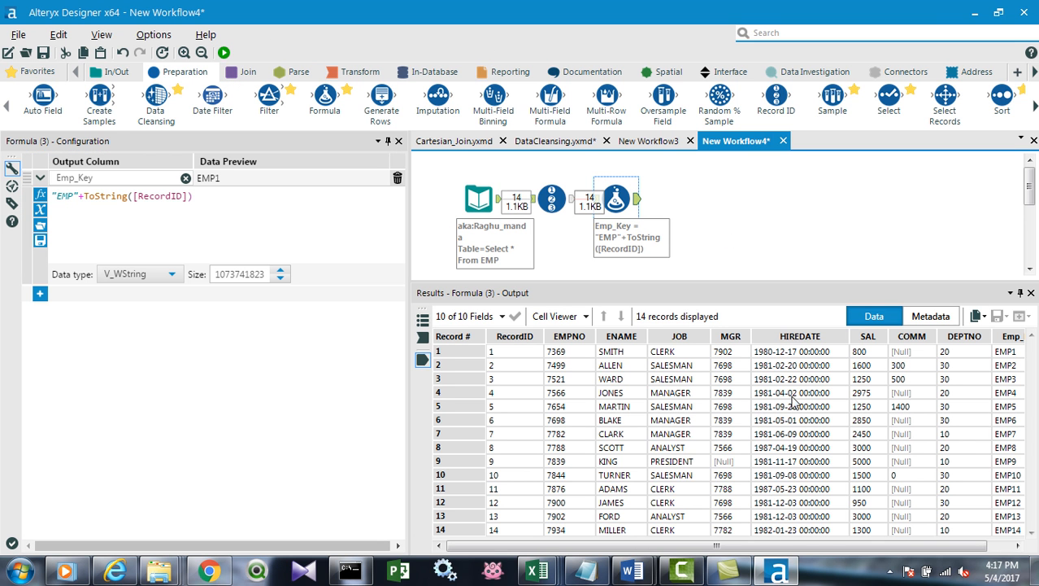
drag(778, 546, 959, 546)
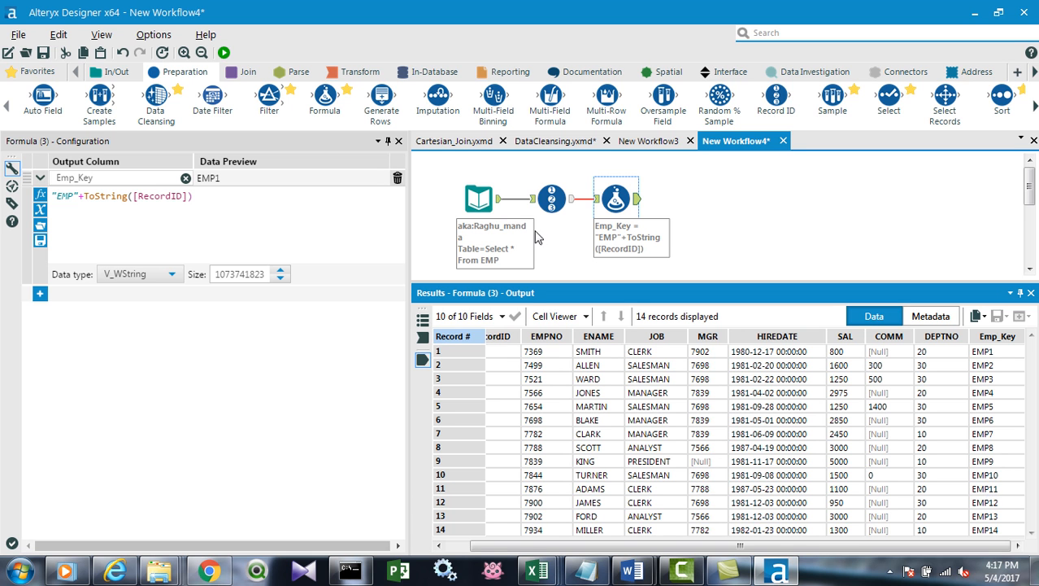
click(707, 207)
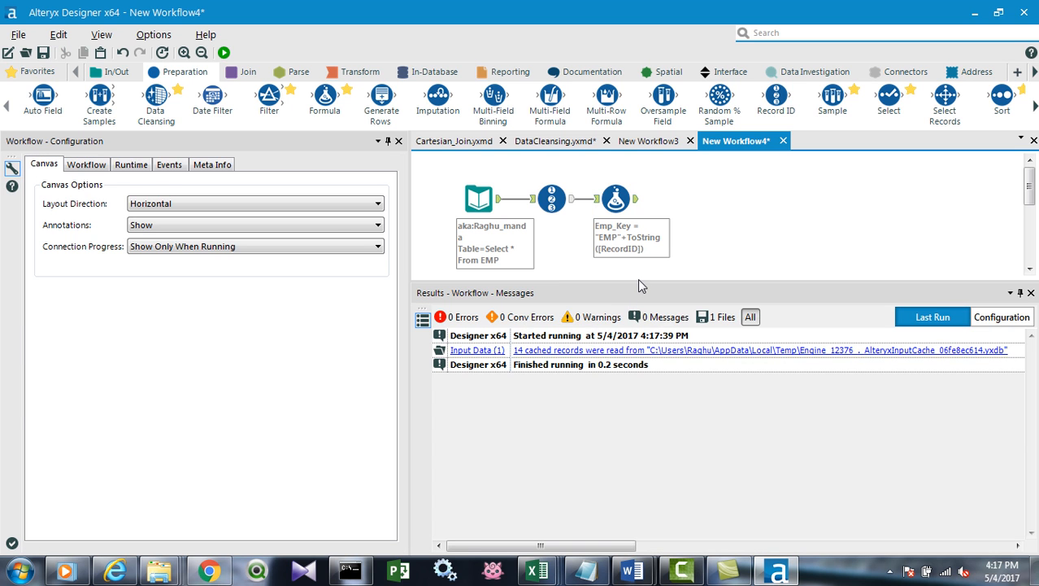
Enlarge the canvas area and spread out the Input Data, Record ID and Formula tools to make room for a second branch.
drag(638, 284, 626, 428)
drag(478, 199, 469, 253)
drag(616, 198, 689, 179)
click(557, 212)
drag(557, 211, 587, 251)
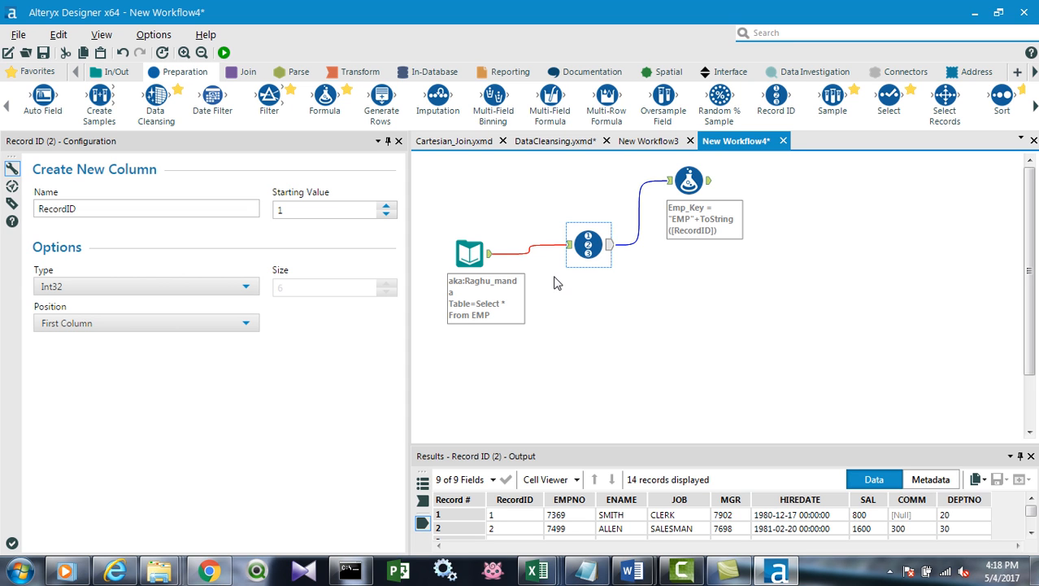
click(457, 256)
drag(461, 261, 460, 279)
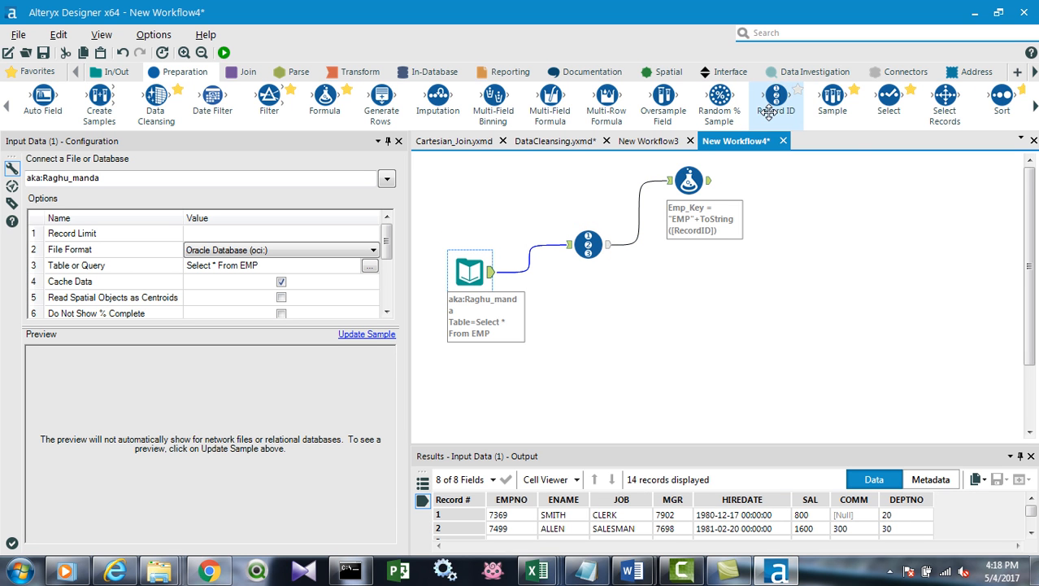
Connect a second Record ID tool to the EMP input, with Type String and Position Last Column.
drag(770, 112, 580, 320)
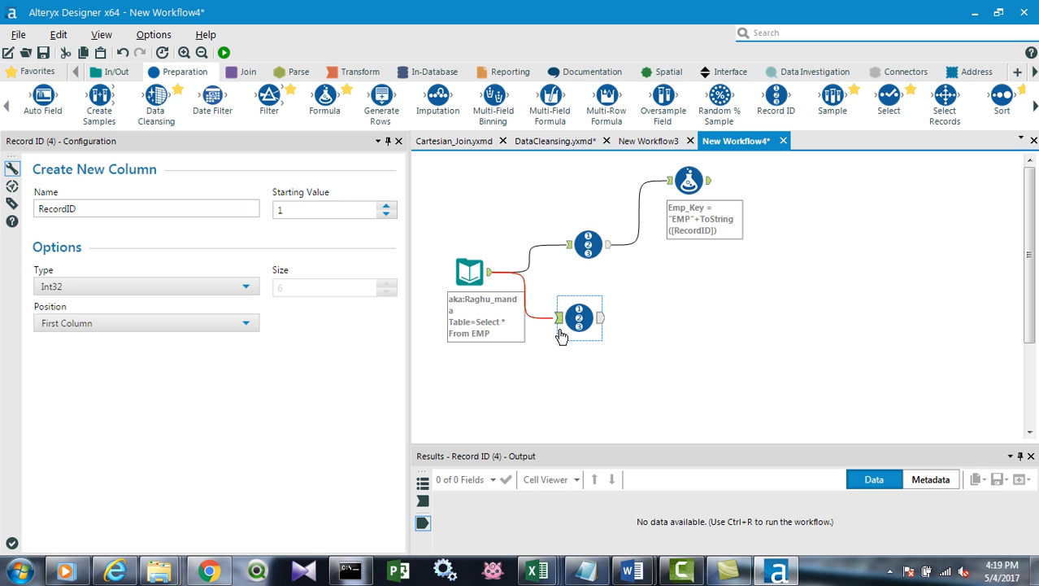
click(323, 208)
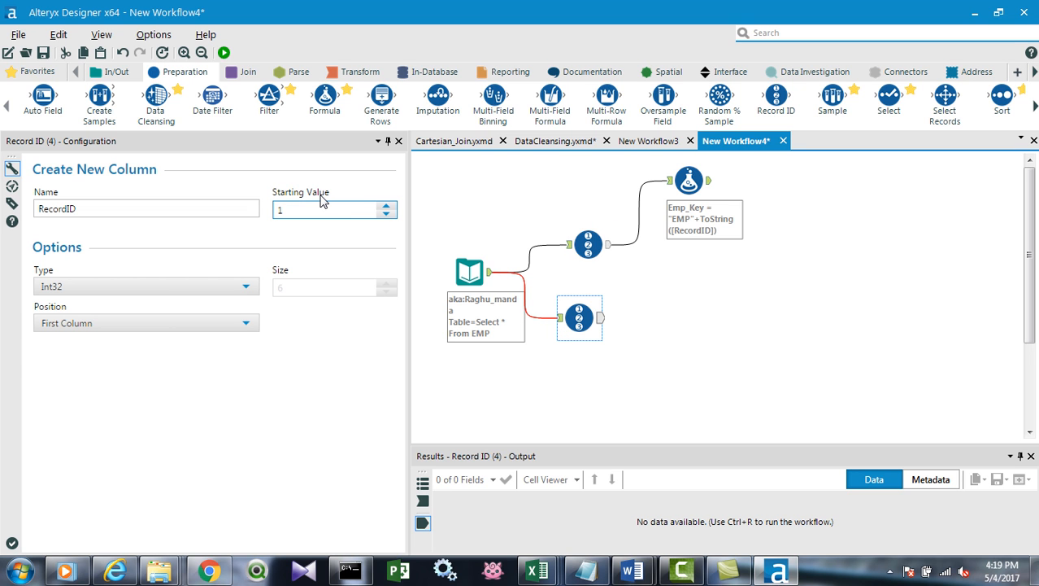
click(33, 287)
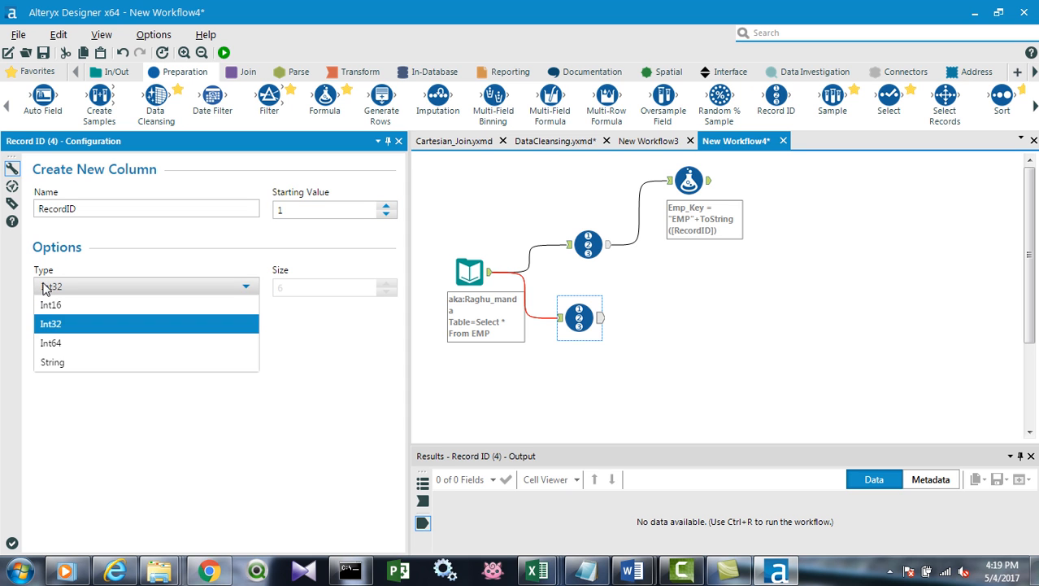
click(47, 360)
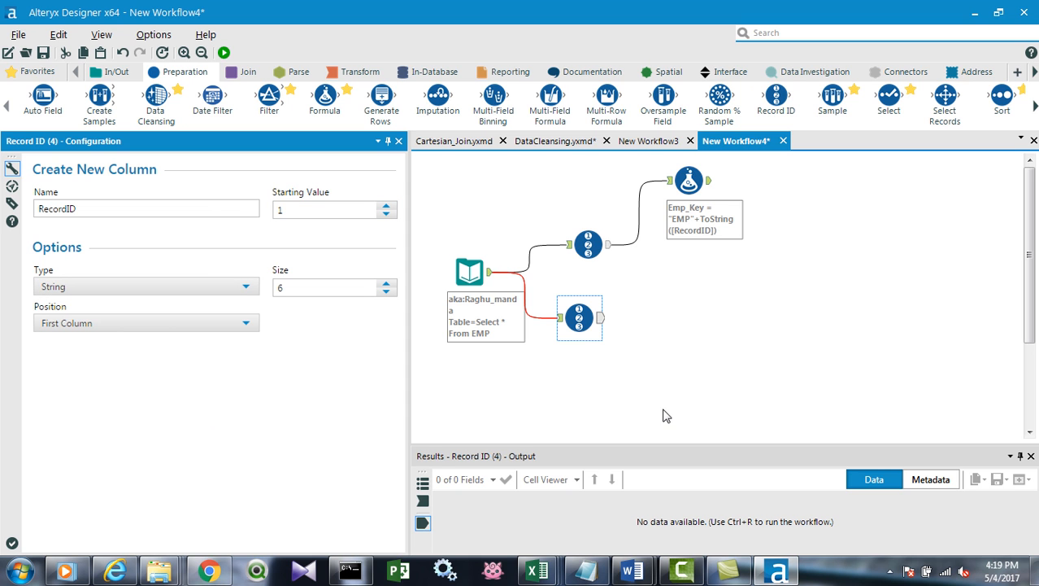
click(644, 361)
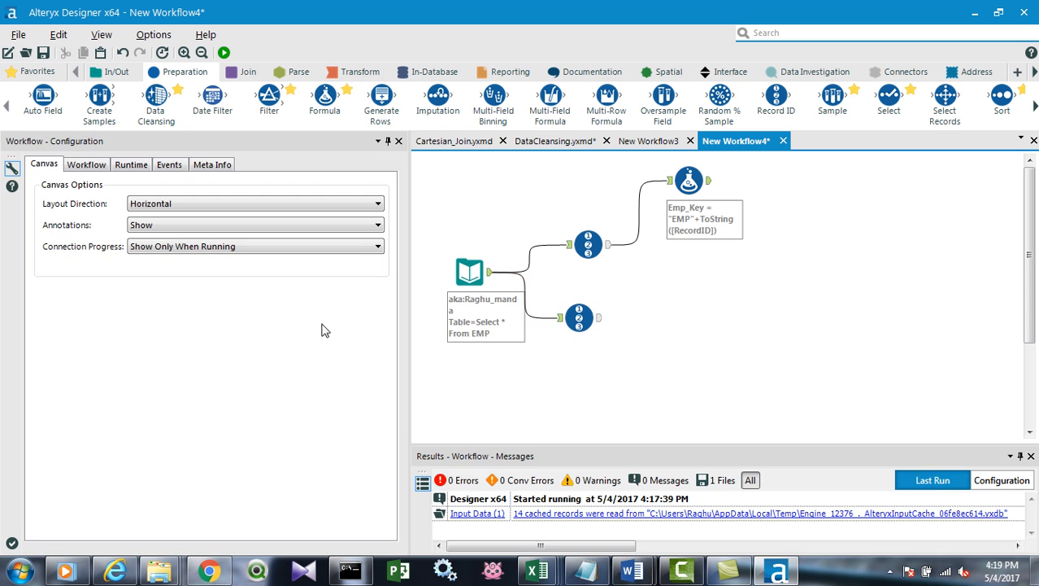
click(577, 319)
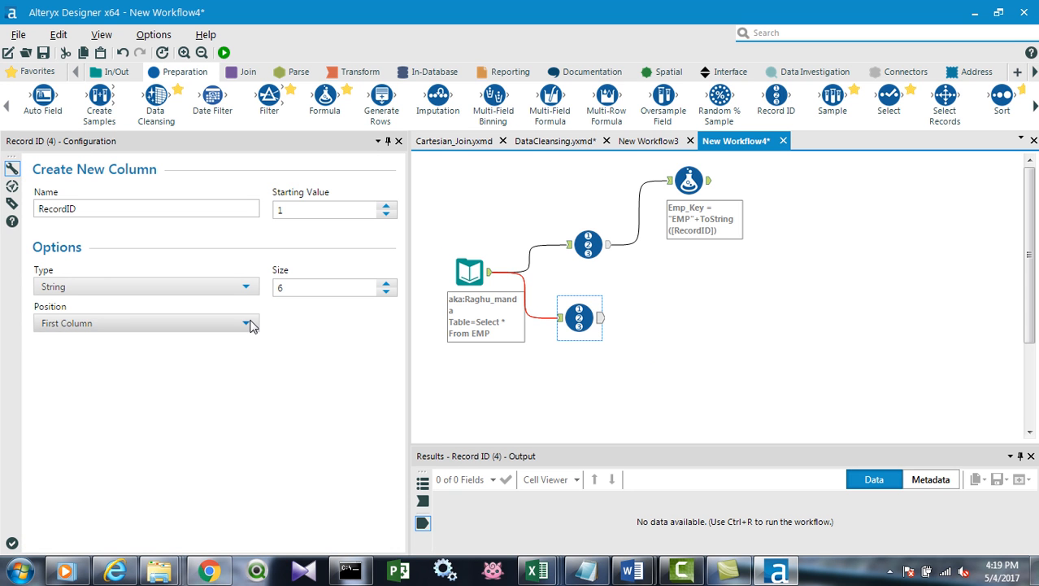
click(244, 326)
click(173, 360)
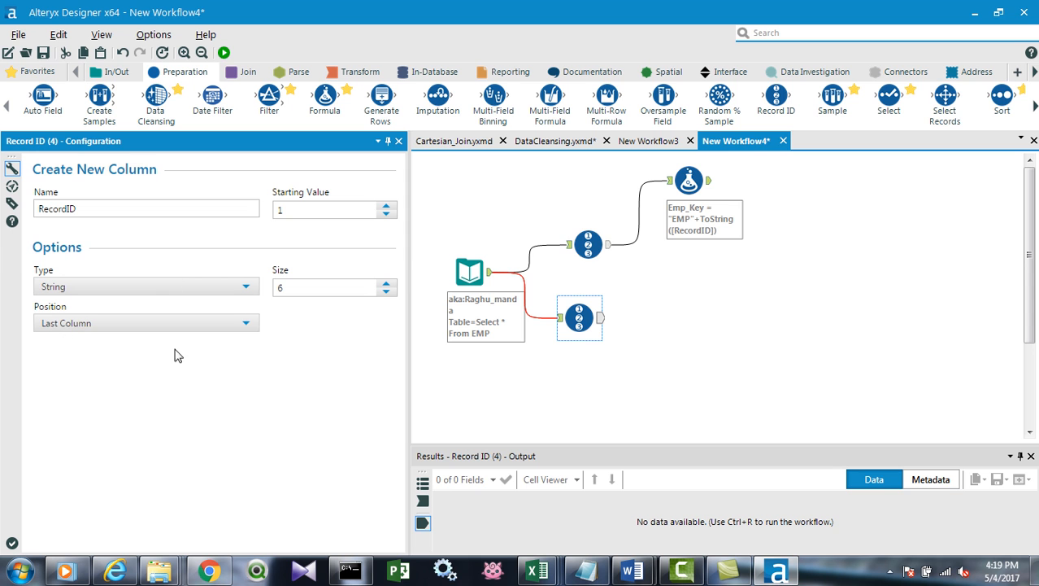
Set the first Record ID tool's Position to Last Column.
click(588, 244)
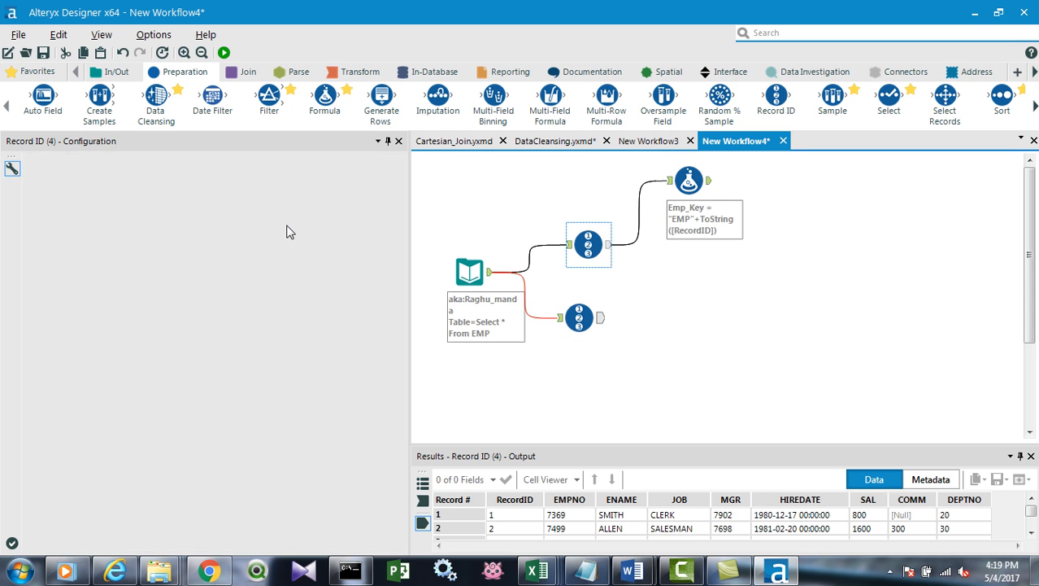
click(234, 324)
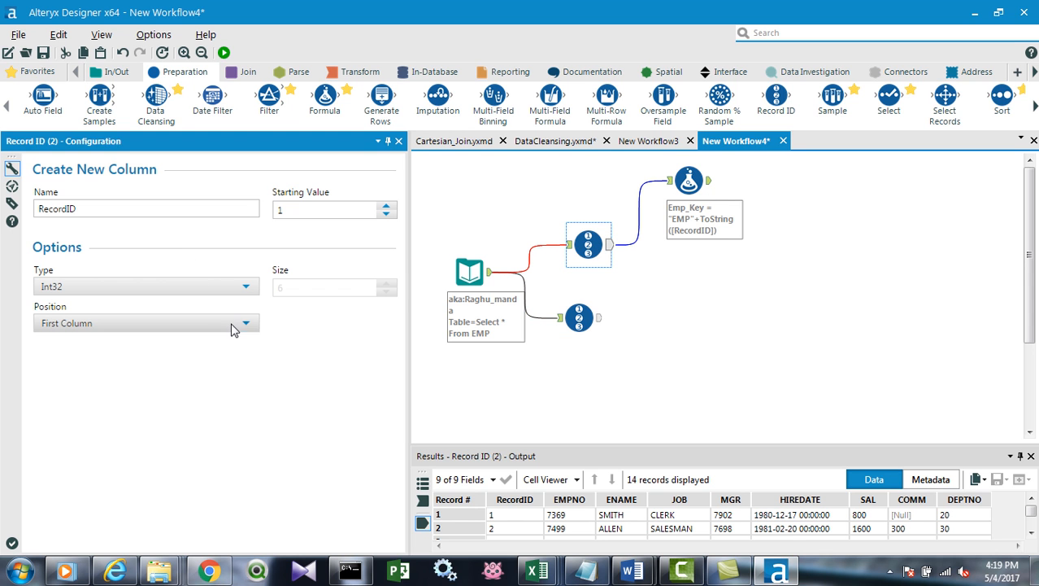
click(188, 359)
click(729, 307)
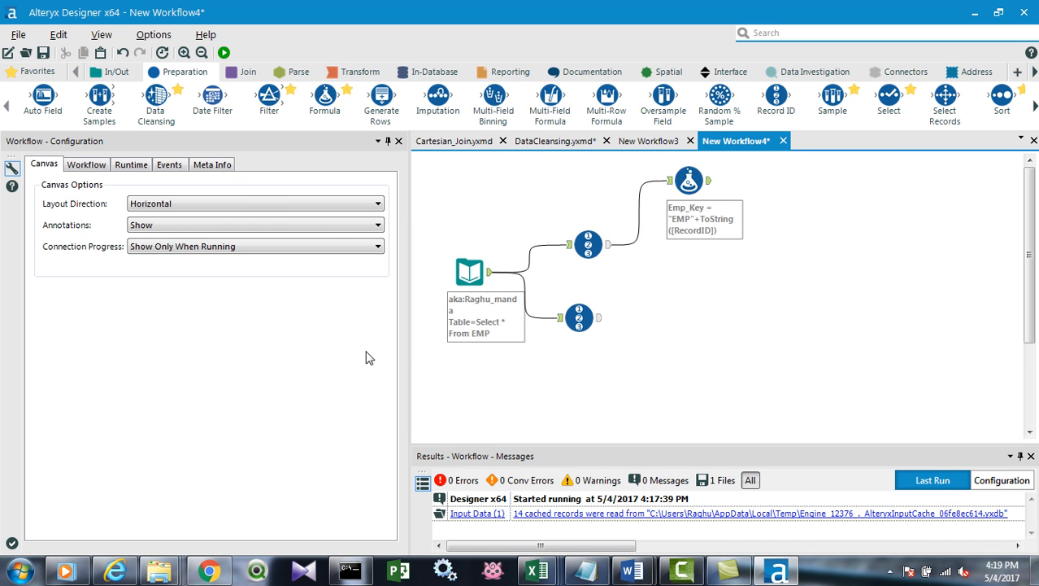
Connect a Formula tool to the second Record ID tool and add an output column named Emp_Key.
click(576, 316)
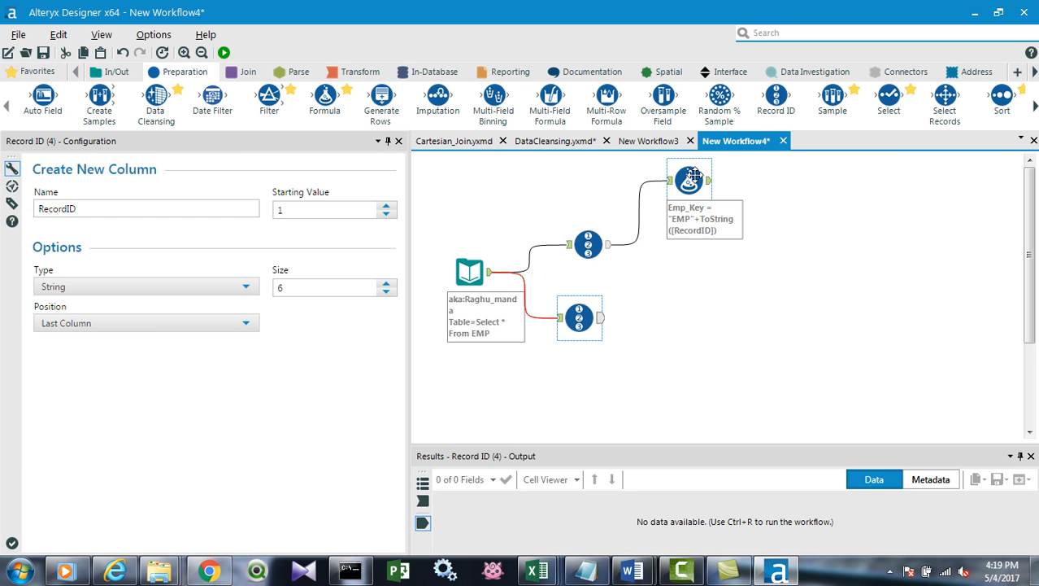
drag(324, 102, 684, 322)
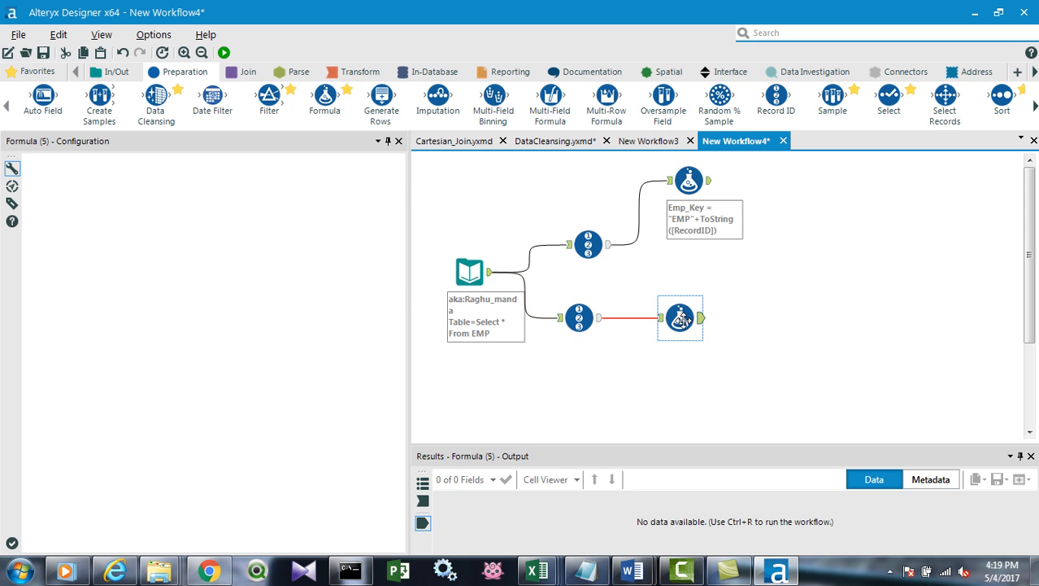
click(72, 182)
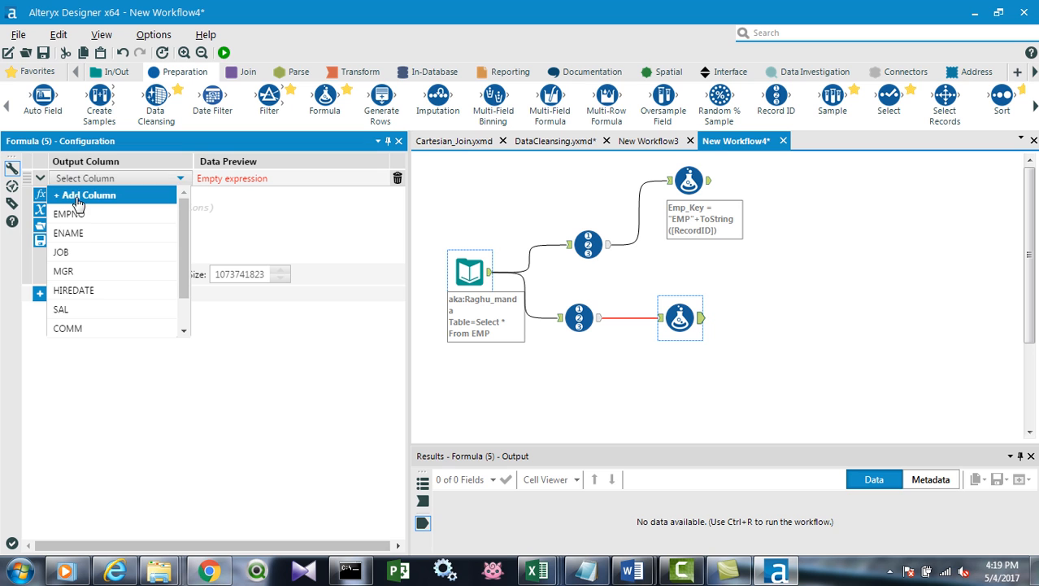
click(79, 197)
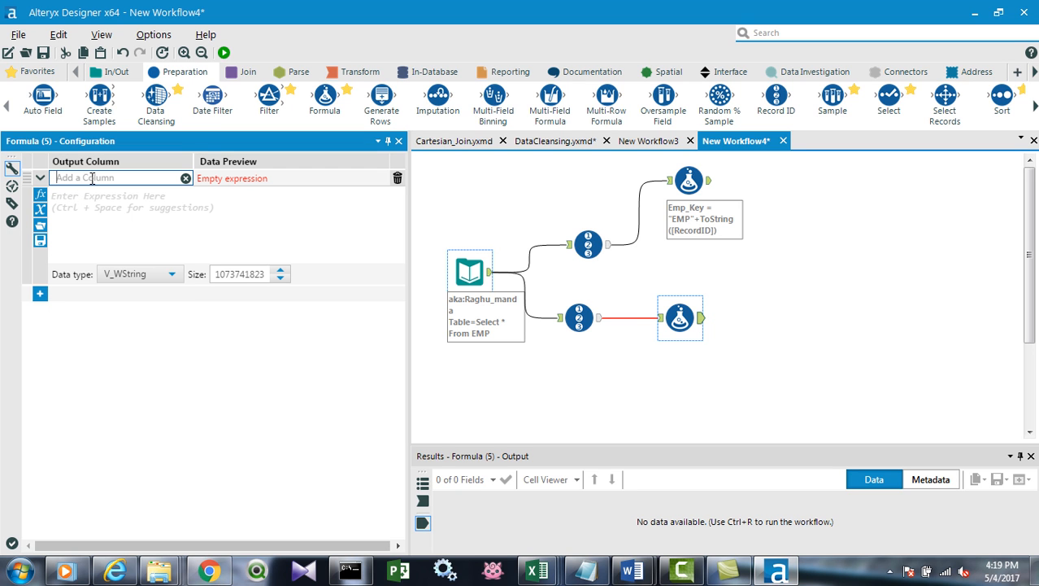
text(Emp_Key)
Set the new Emp_Key expression to "EMP"+[RecordID] and run the workflow.
click(64, 212)
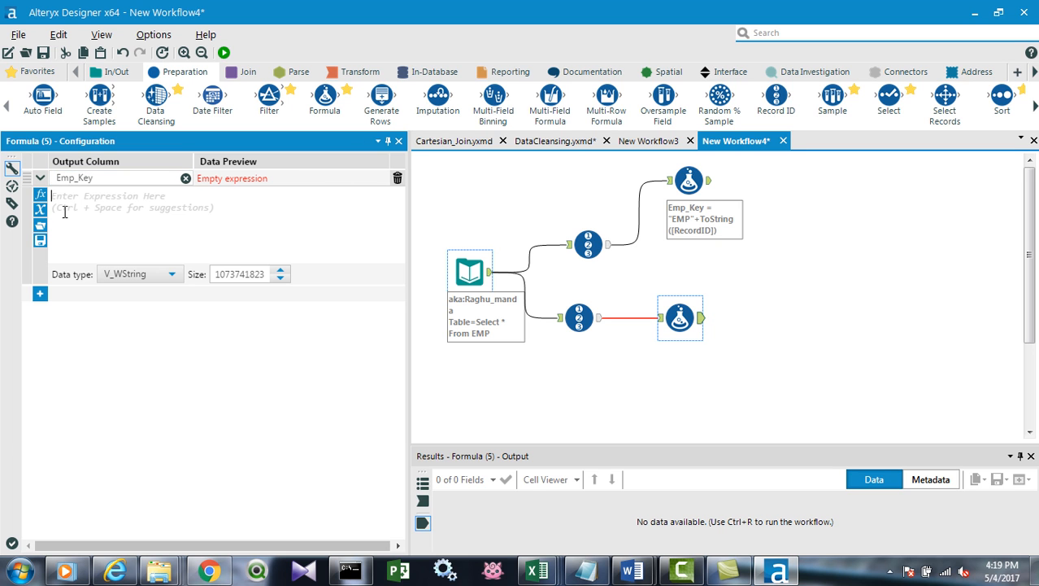
click(41, 210)
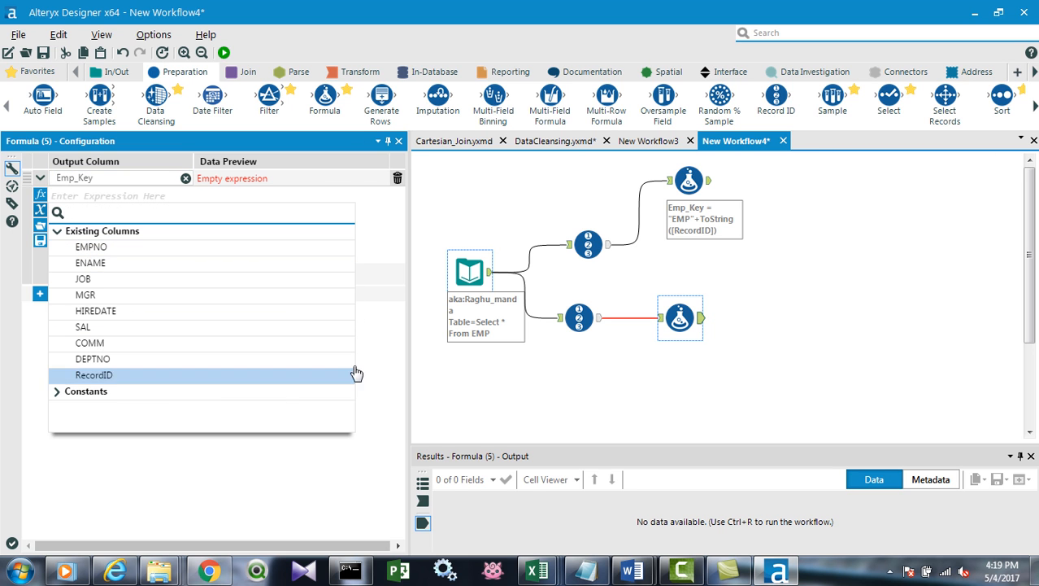
click(379, 353)
text("EMP"+)
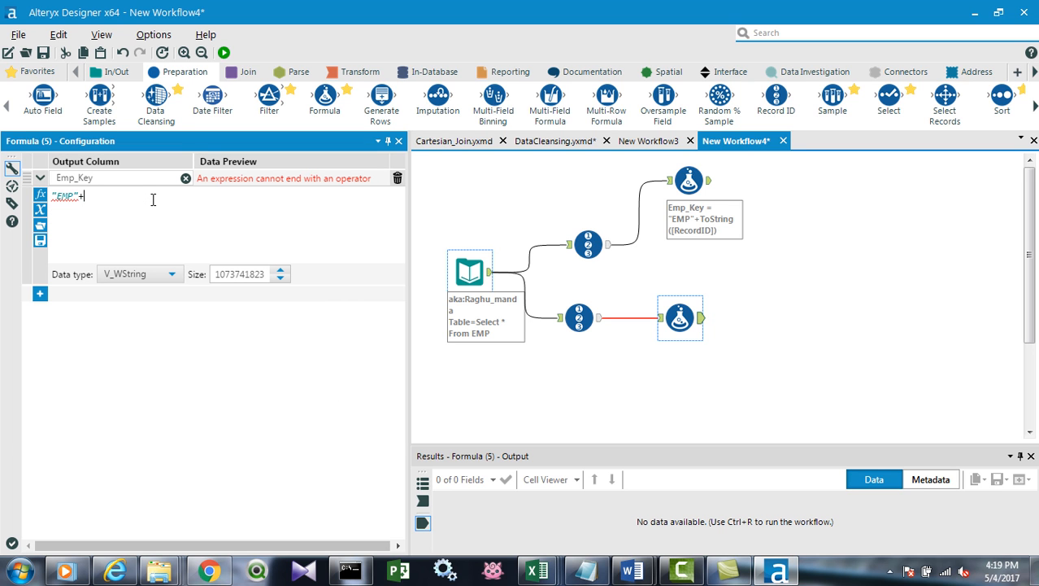
click(41, 196)
click(40, 196)
click(40, 210)
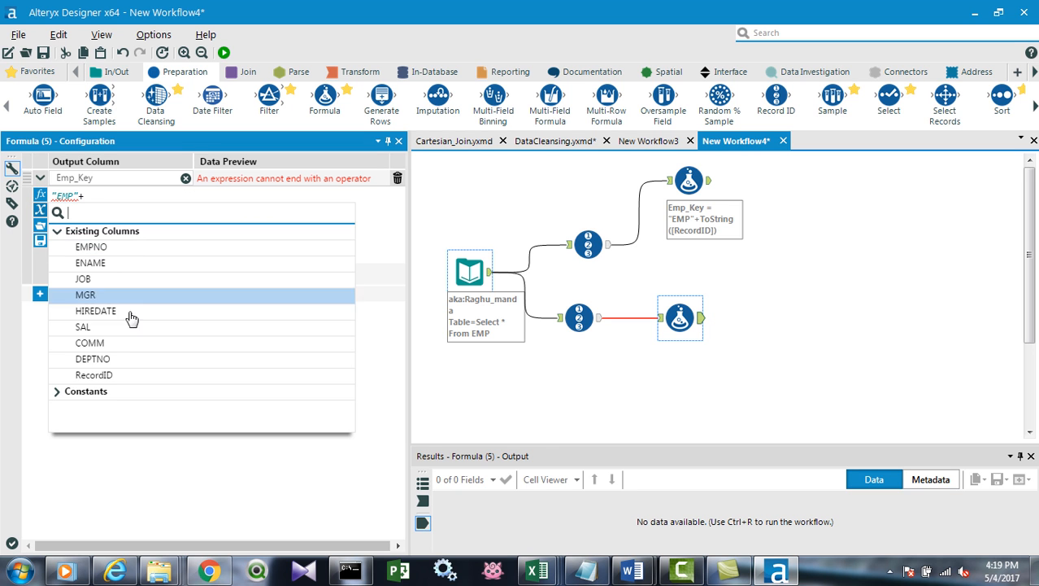
click(89, 376)
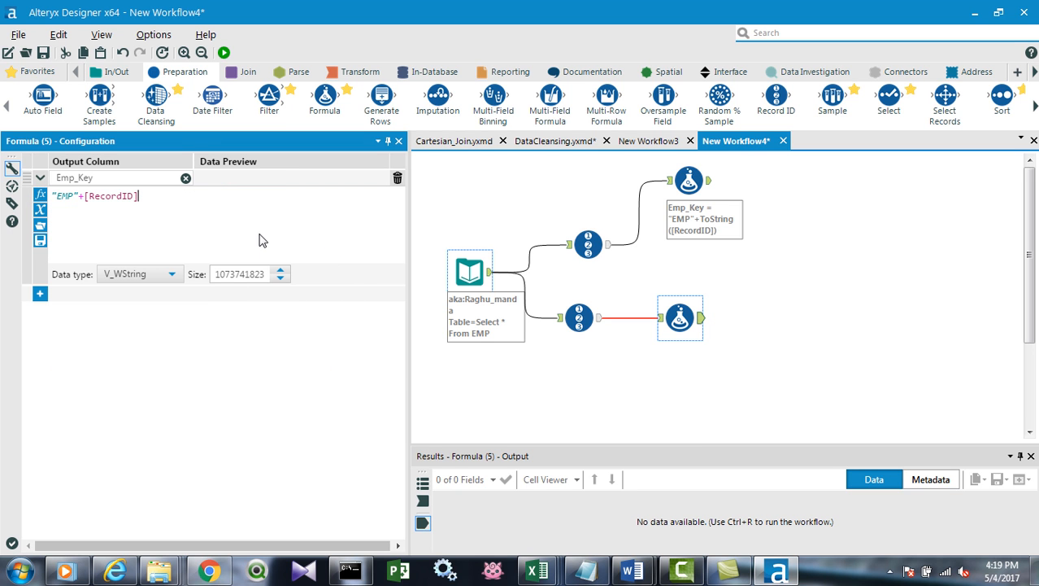
click(224, 52)
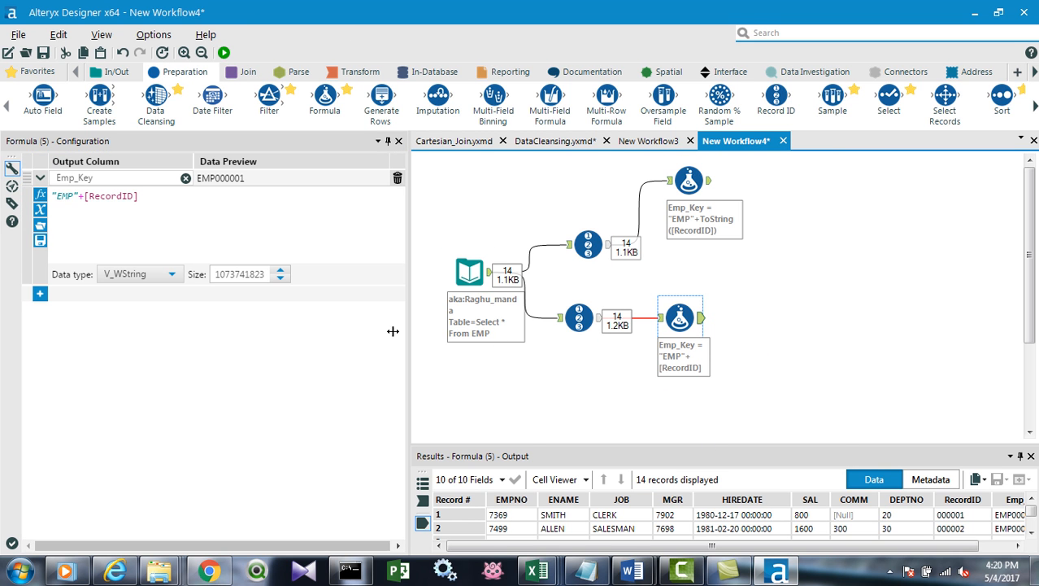
drag(182, 352, 413, 335)
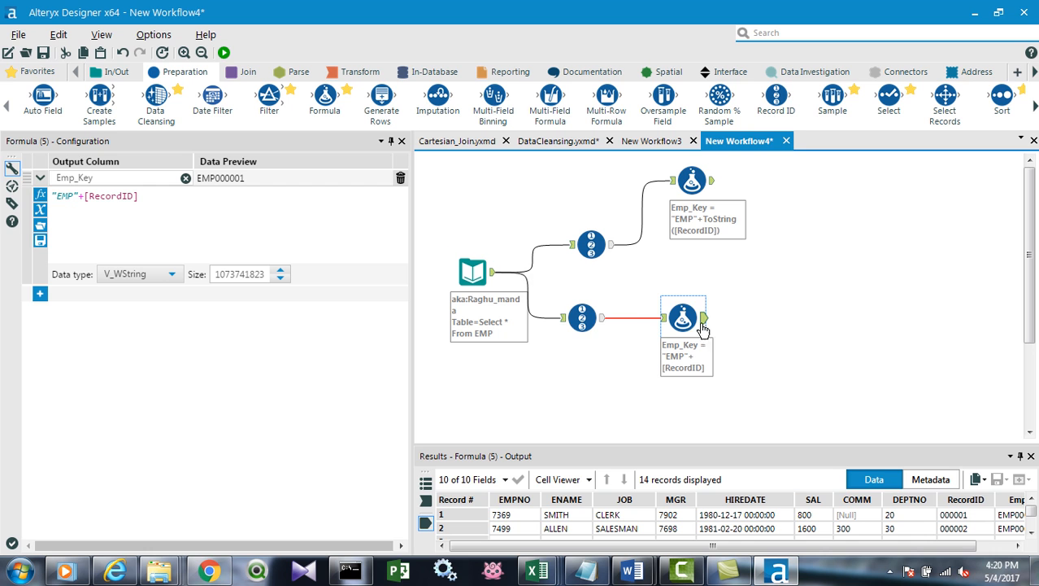
Set the Size of the string-type Record ID tool to 4 and rerun the workflow.
click(577, 307)
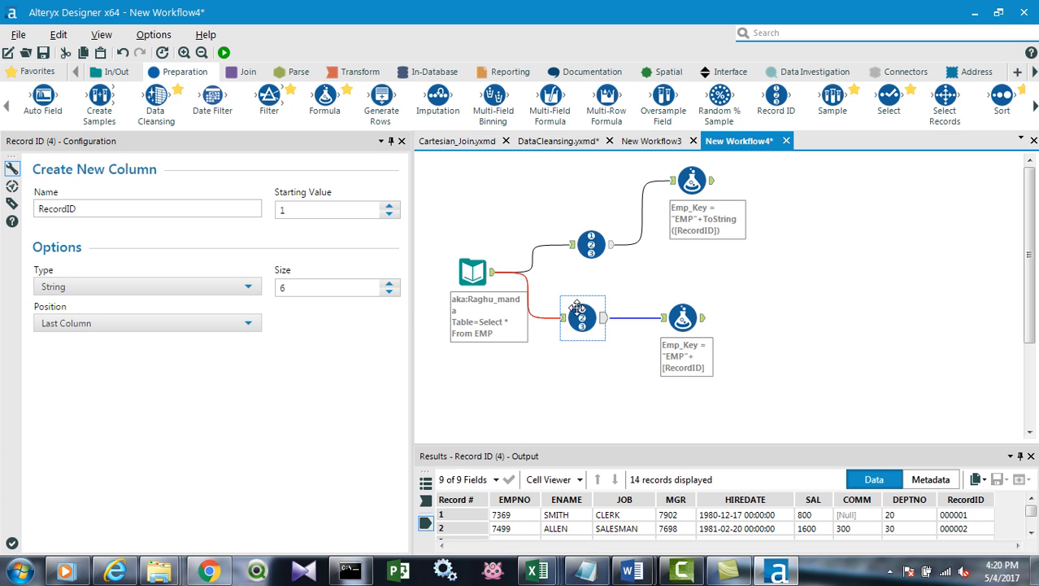
click(339, 285)
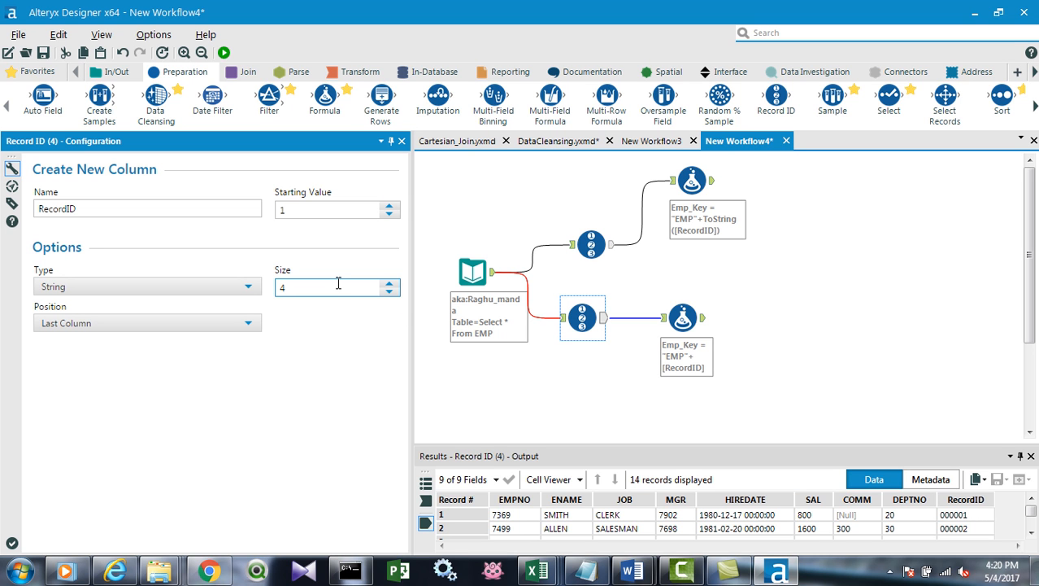
text(4)
click(860, 321)
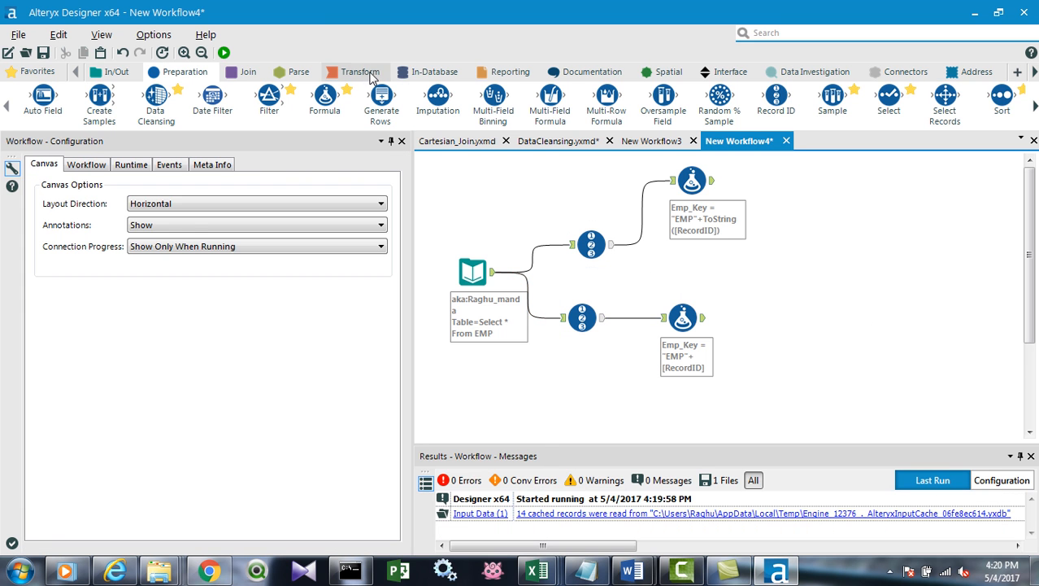
click(224, 52)
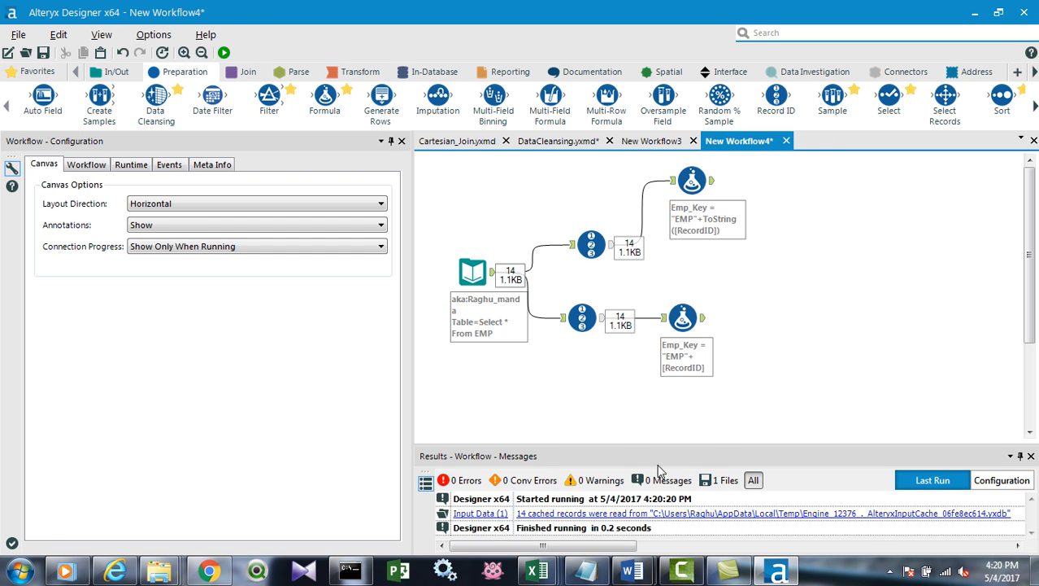
Enlarge the results area and check the Emp_Key values from the Formula tool that uses ToString([RecordID]).
drag(711, 444, 712, 381)
click(691, 180)
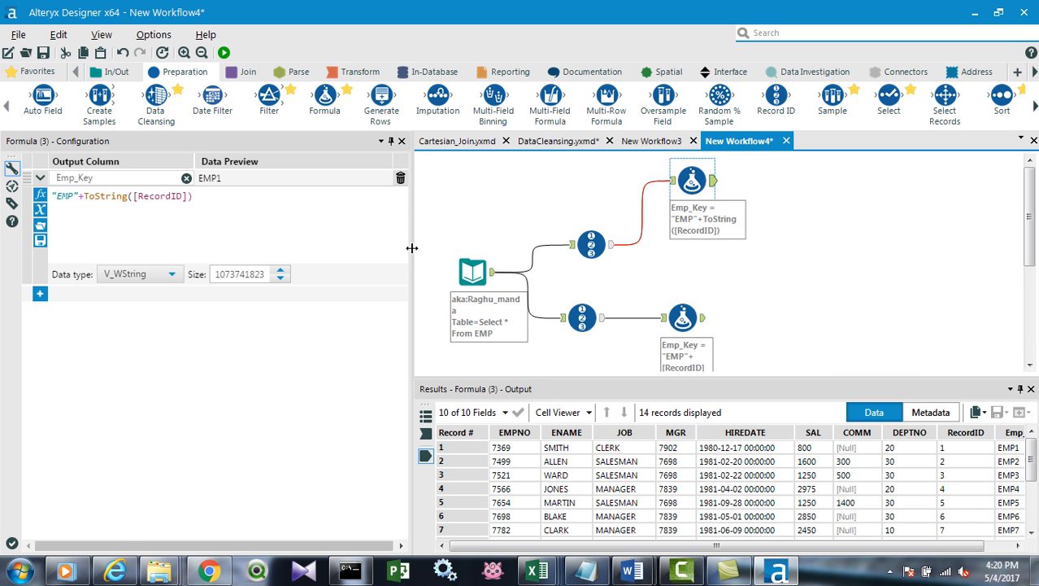
drag(131, 245, 132, 248)
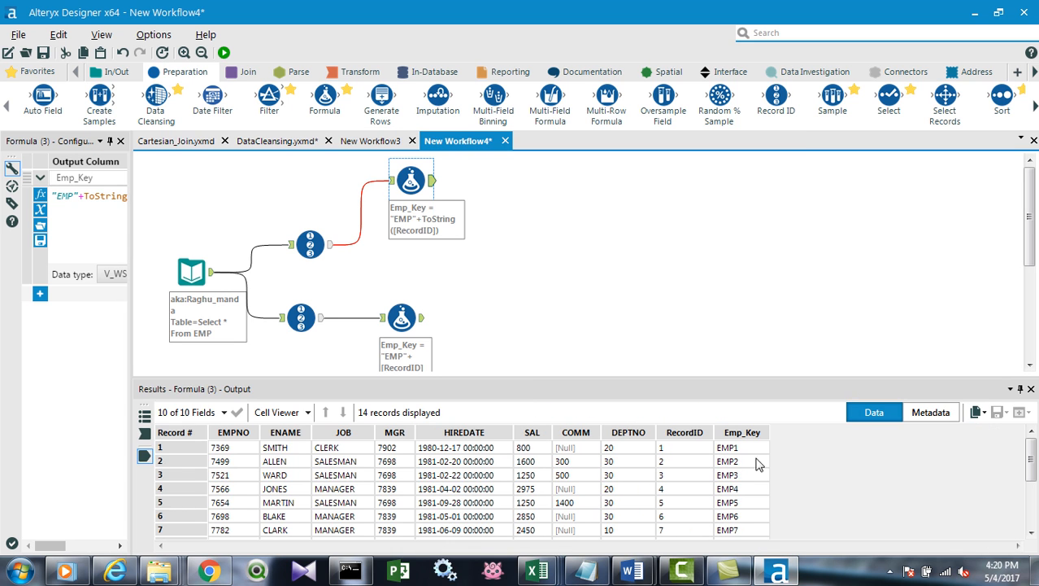
scroll(752, 452, down, 3)
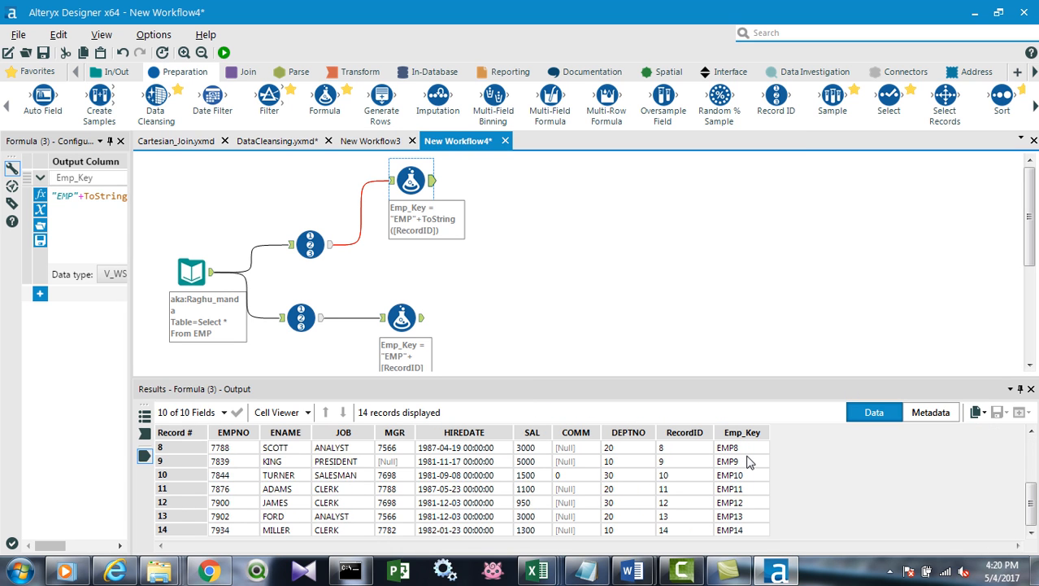
scroll(748, 462, up, 3)
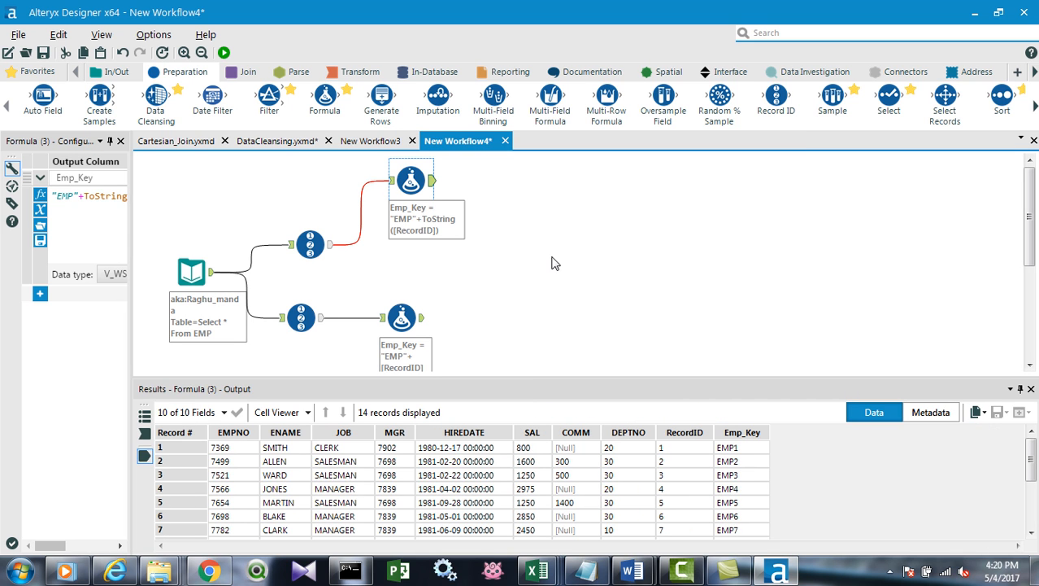
Check the Emp_Key values from the "EMP"+[RecordID] Formula tool and the output of its Record ID tool.
click(407, 309)
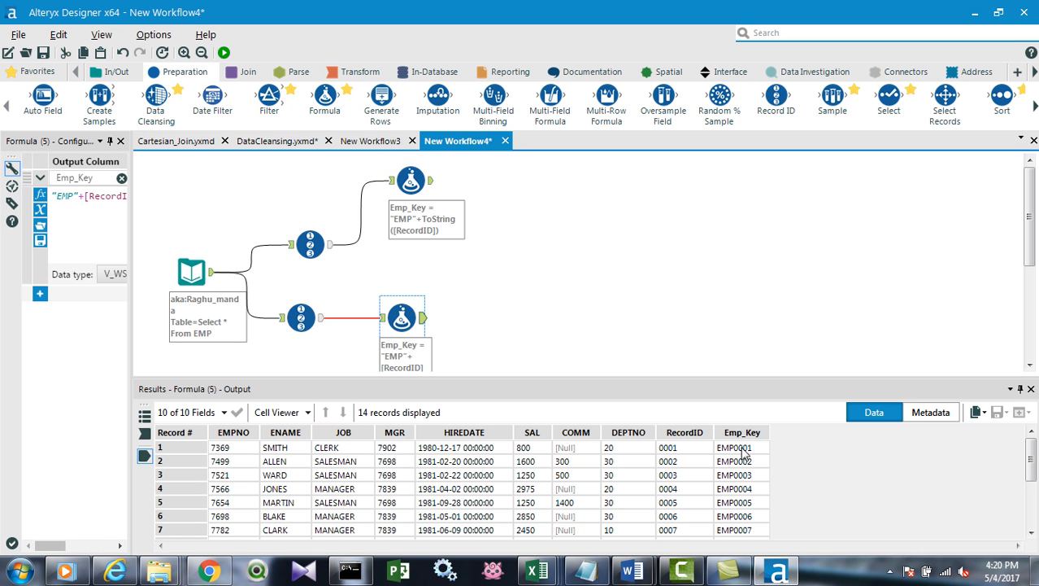
scroll(750, 465, down, 3)
scroll(750, 468, up, 1)
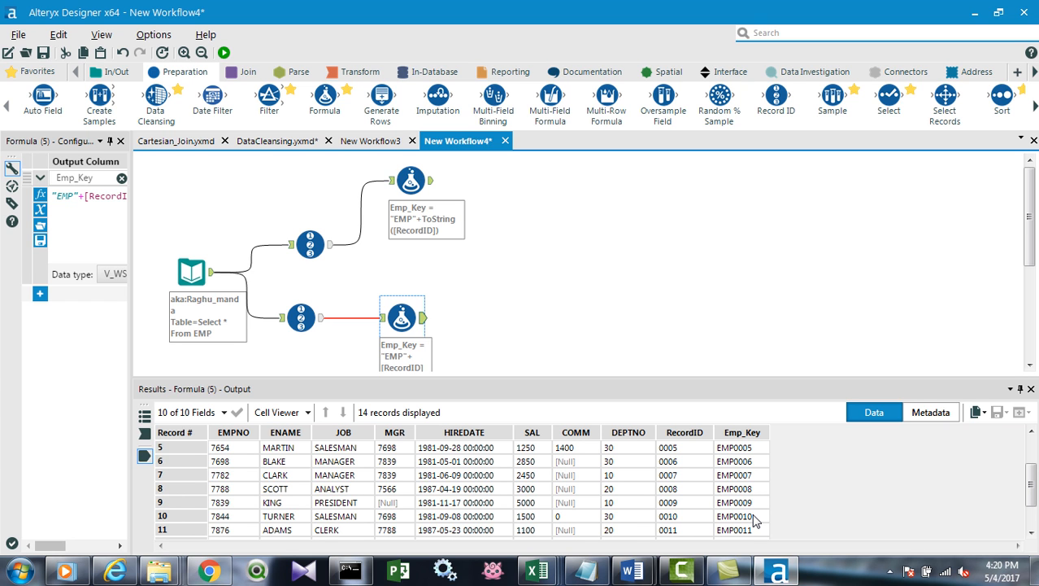
click(480, 353)
click(302, 318)
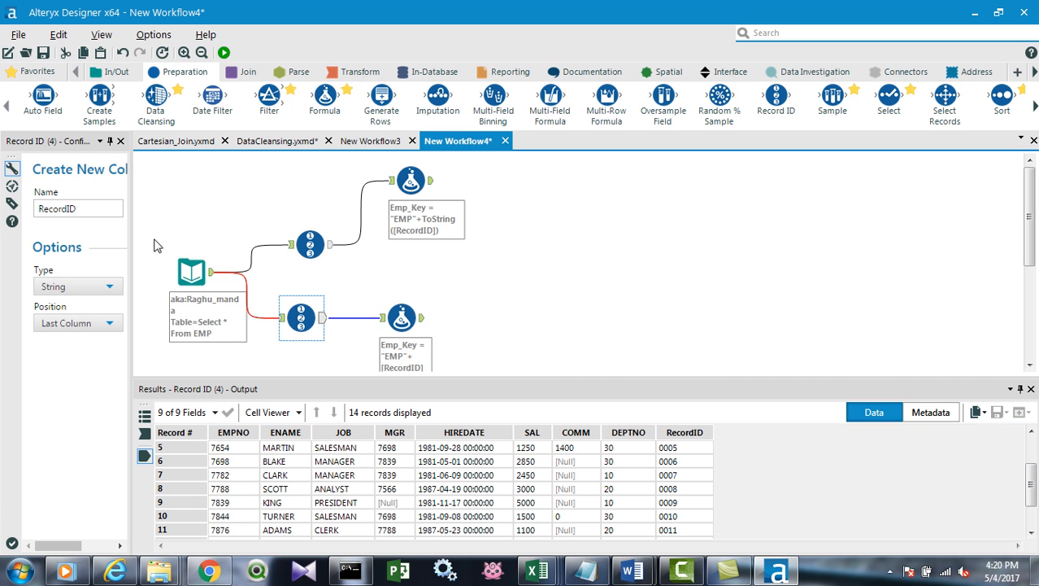
Save the workflow in the Day2 folder as RecordId_Transformation.
click(43, 53)
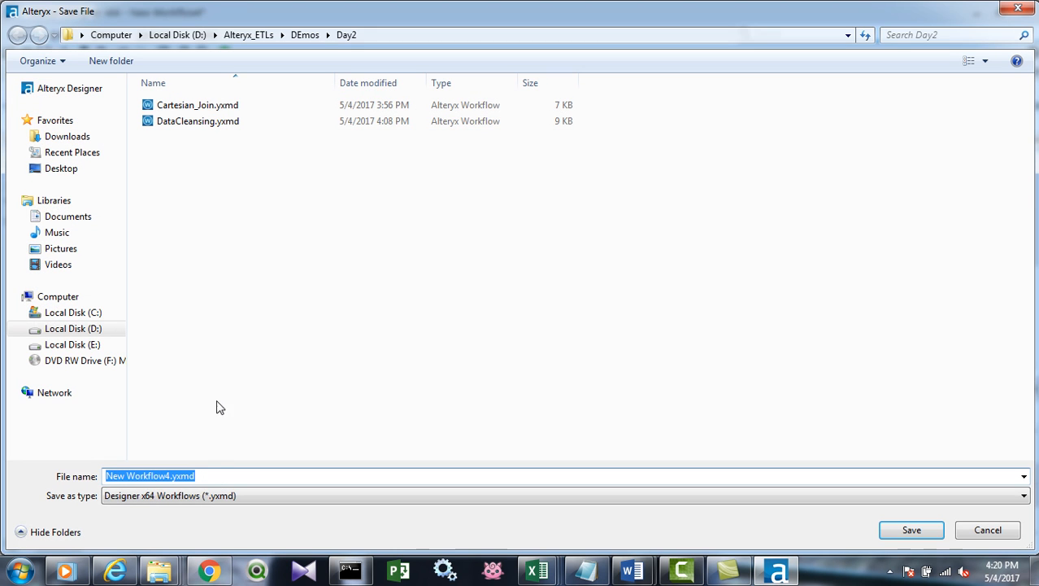
text(RecordId_Trans)
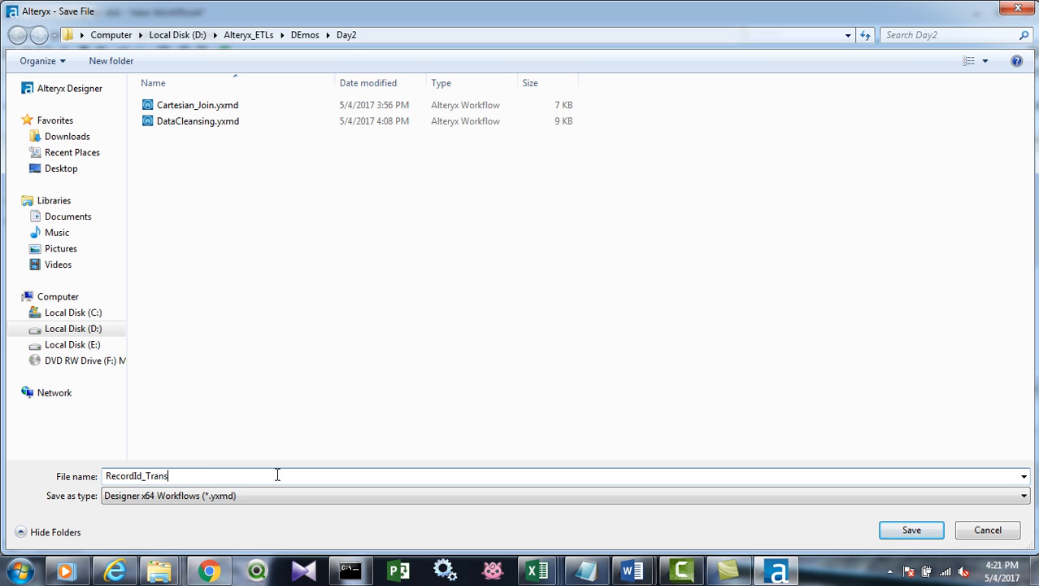
text(formation)
key(Return)
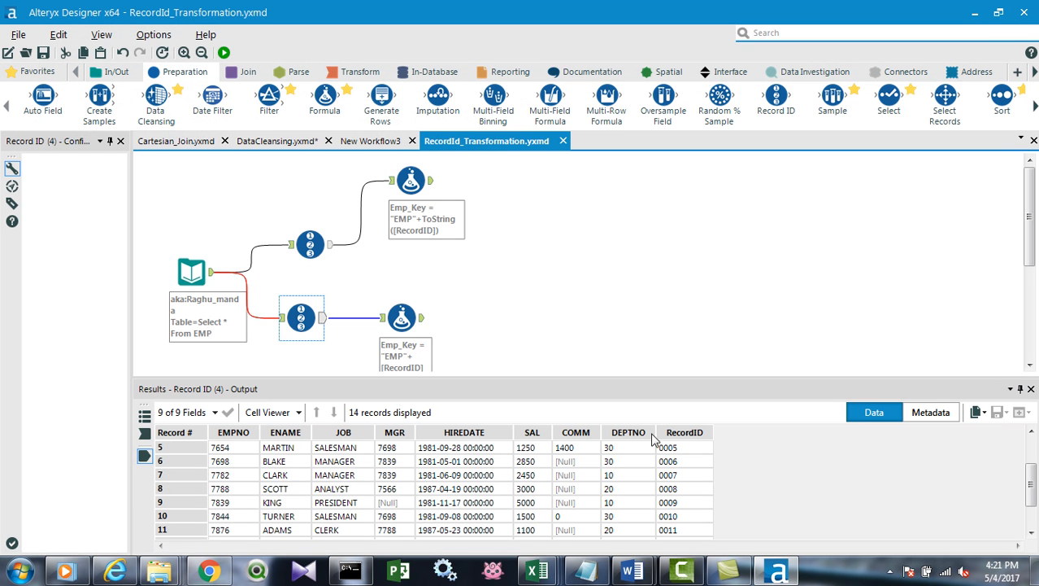
click(891, 571)
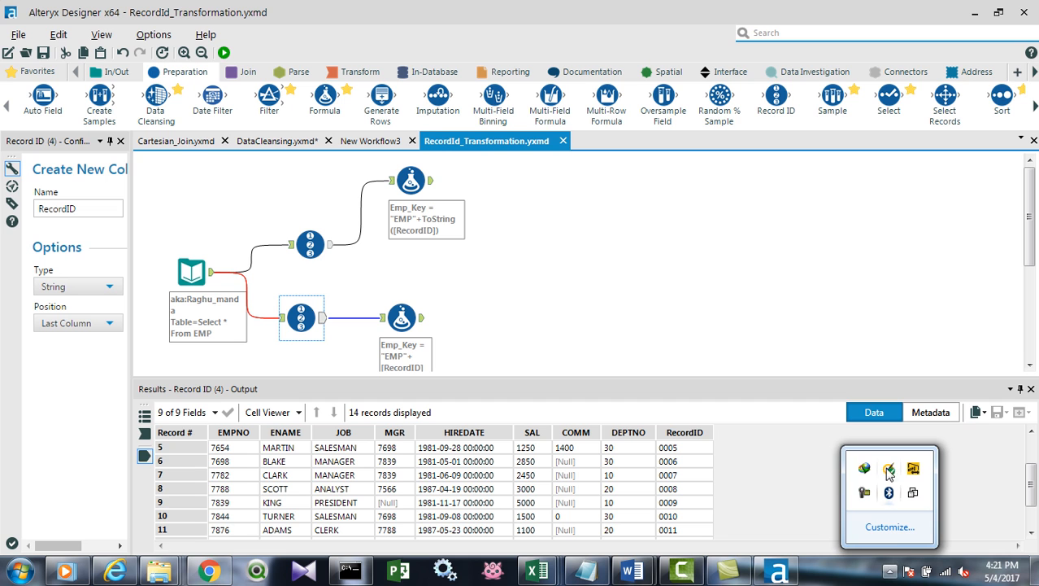